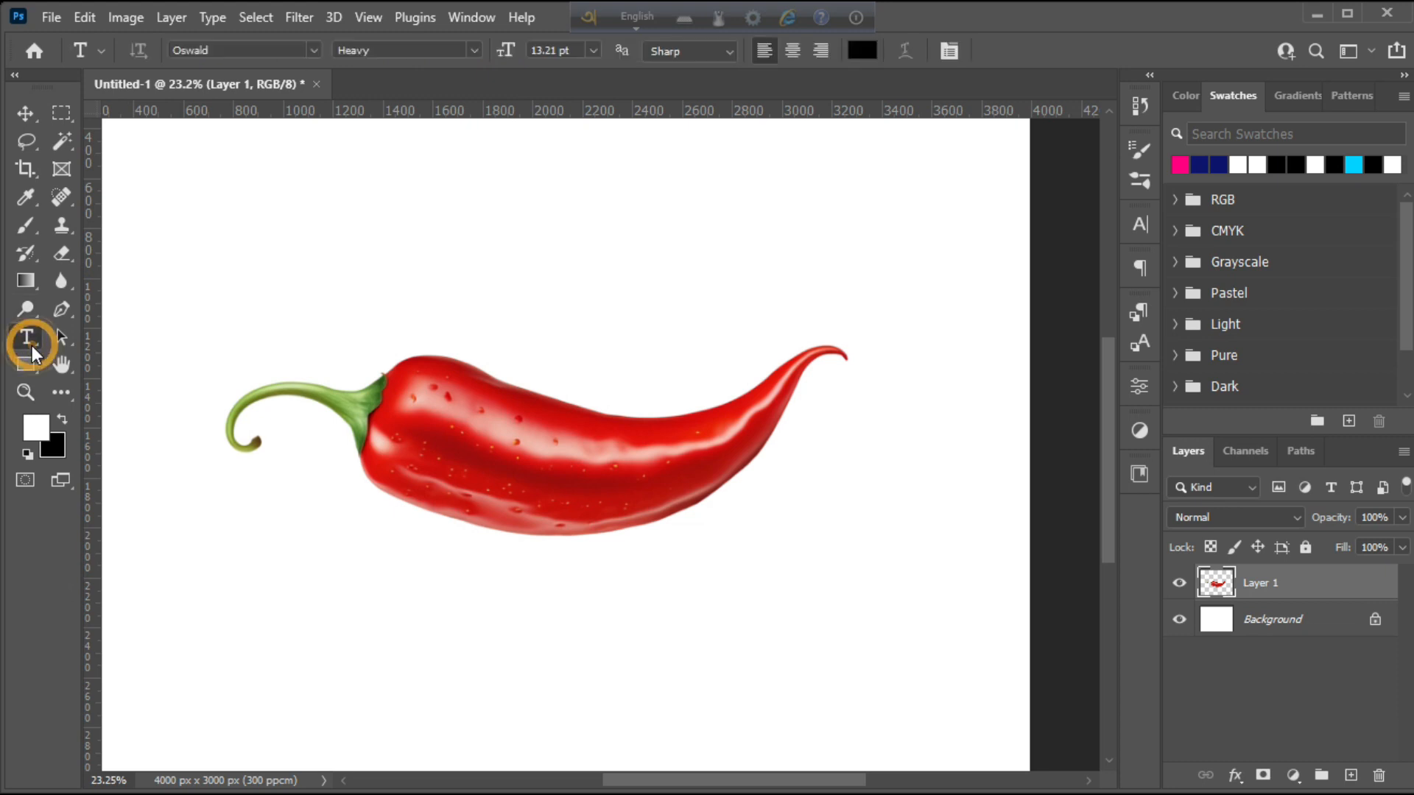
Add the text PEPPER in Oswald Heavy at 36 pt across the chili's body.
left_click(491, 332)
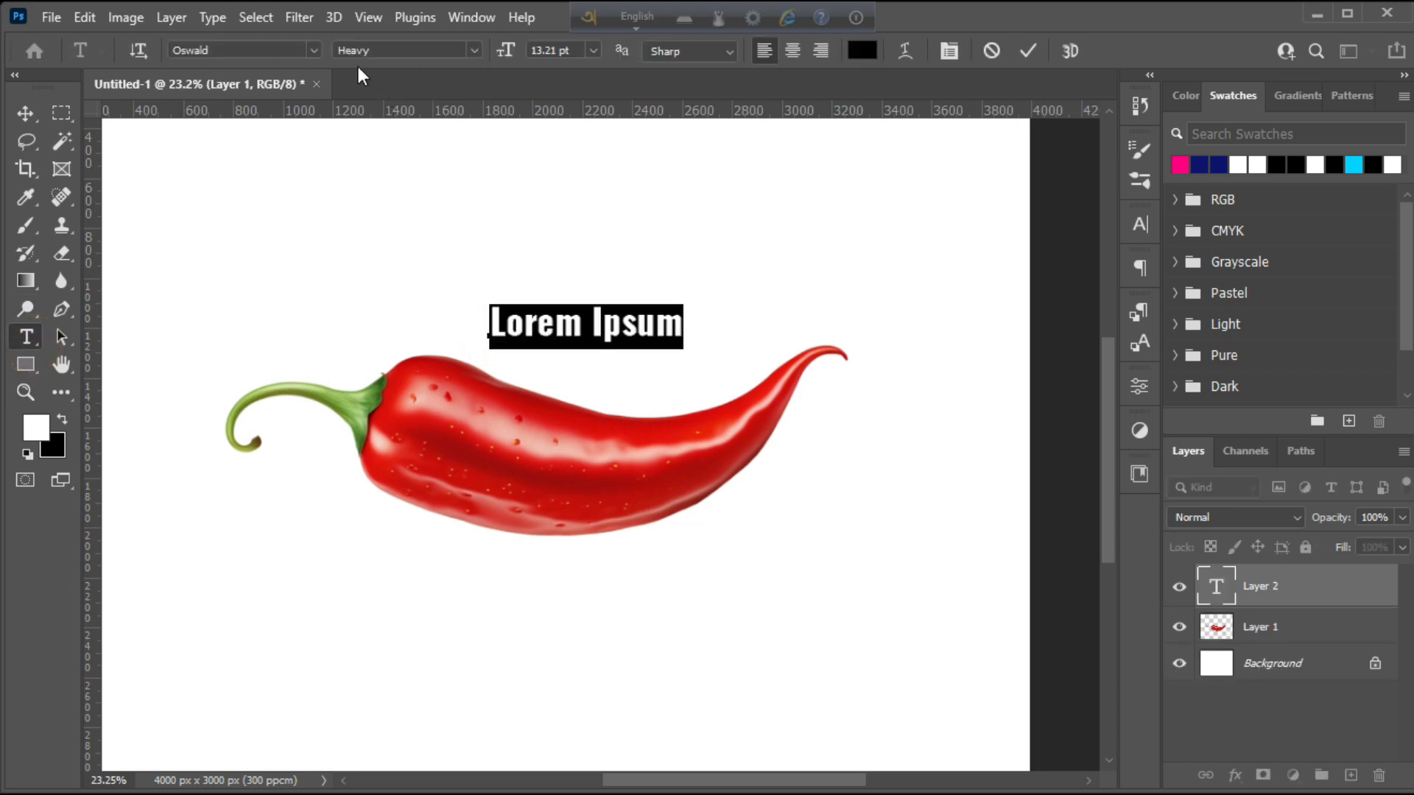
left_click(319, 50)
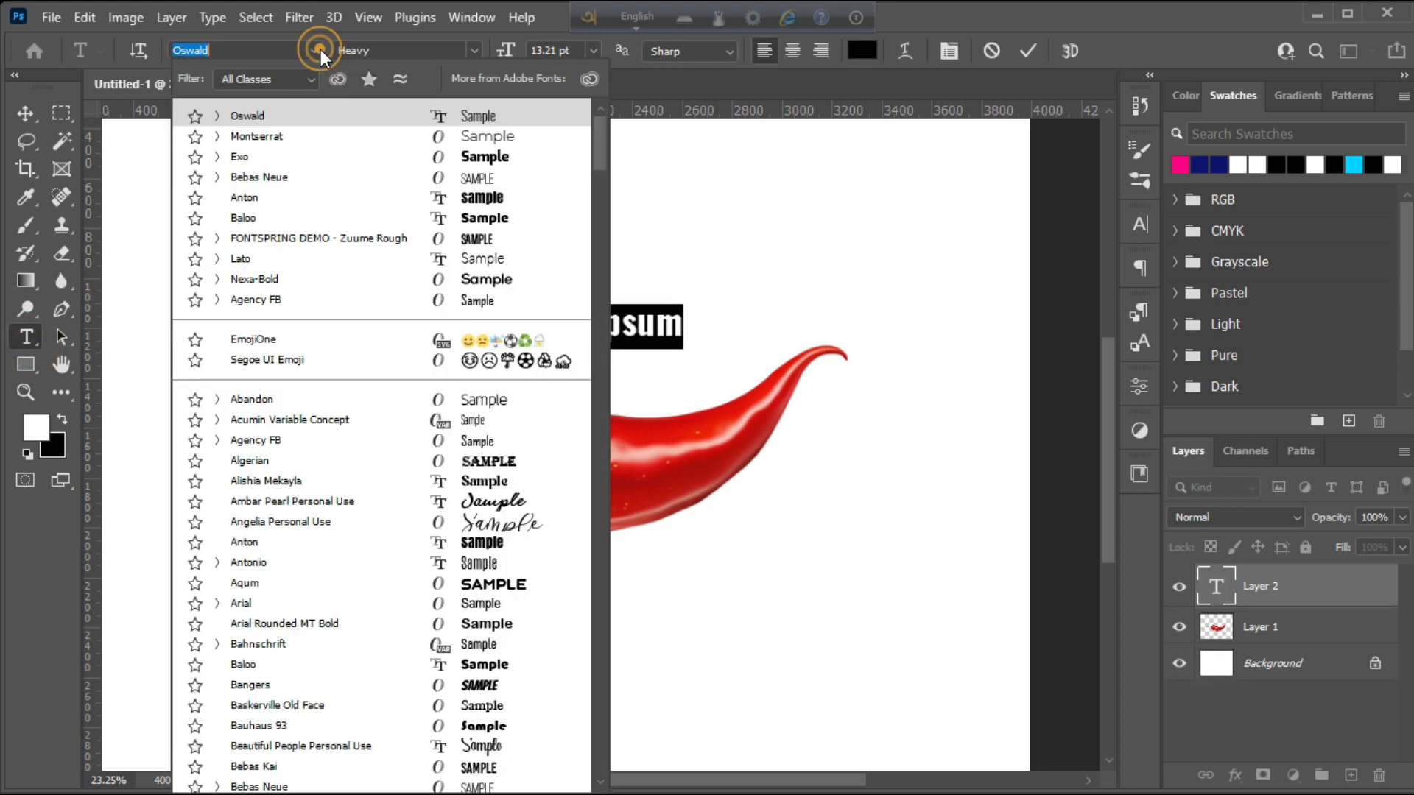
left_click(217, 115)
left_click(484, 295)
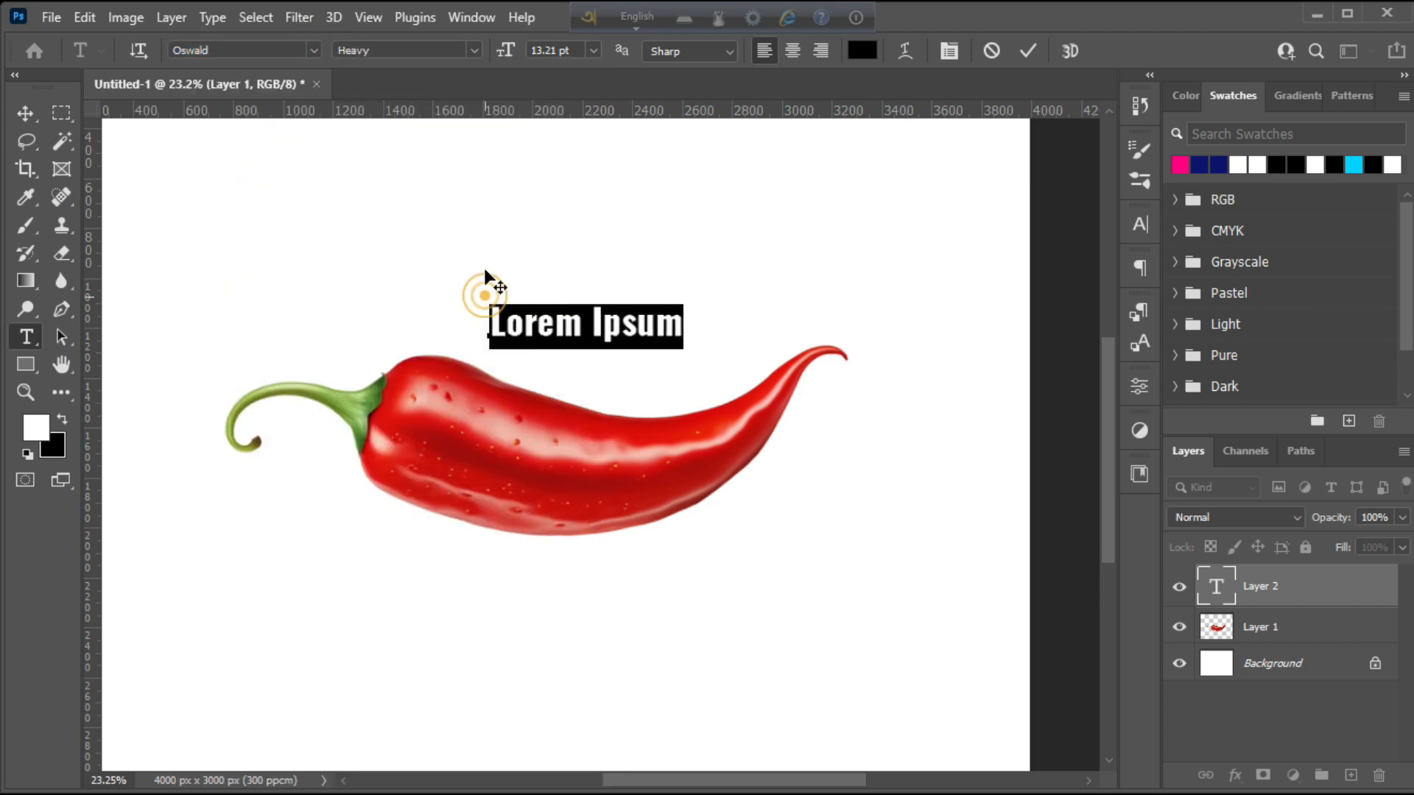
left_click(592, 50)
left_click(580, 272)
left_click_drag(651, 401, 536, 526)
type("PEPPER")
left_click(1029, 50)
Shift the PEPPER text slightly so it sits over the chili's body, and rasterize its layer.
key("ctrl+t")
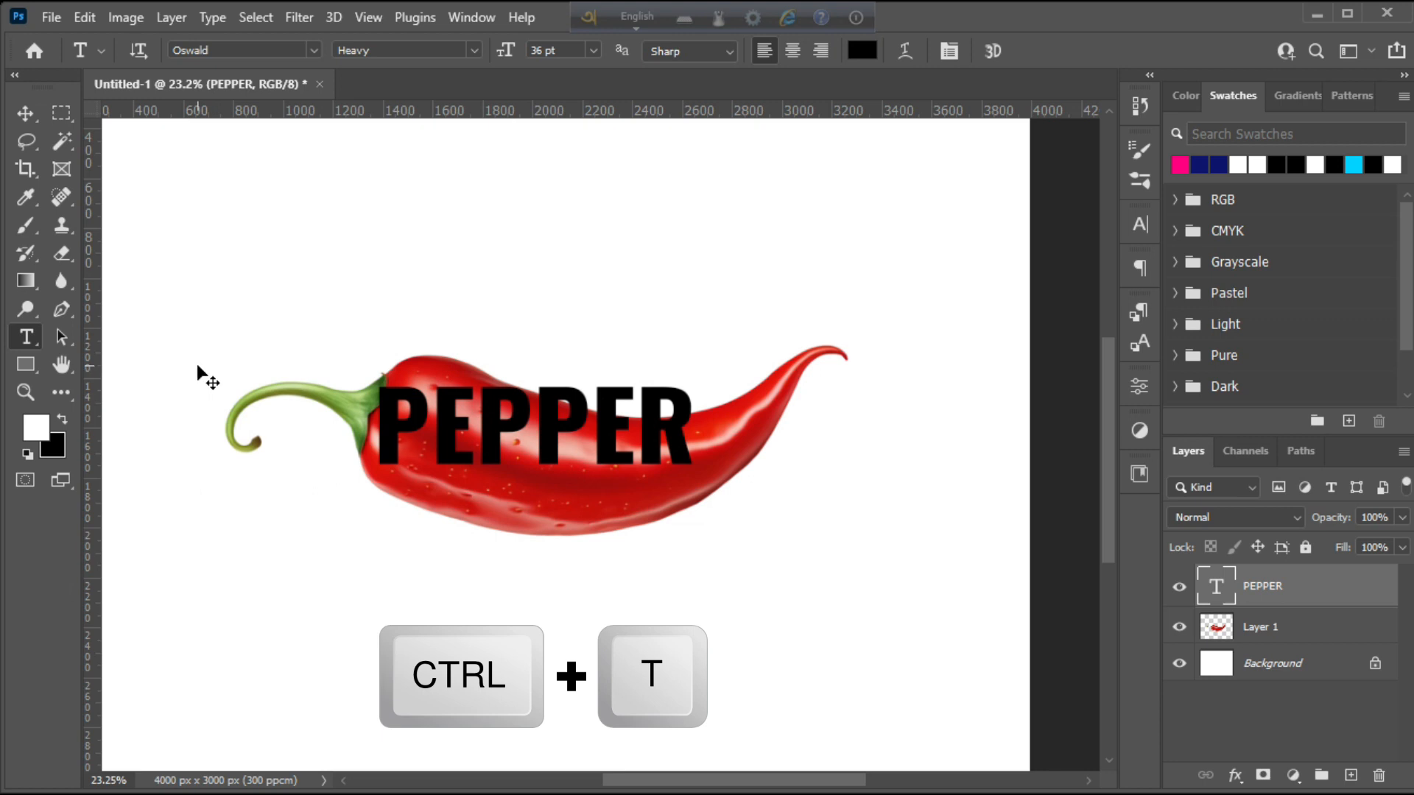
mouse_move(518, 450)
left_mouse_down()
mouse_move(536, 479)
mouse_move(535, 440)
mouse_move(533, 453)
left_mouse_up()
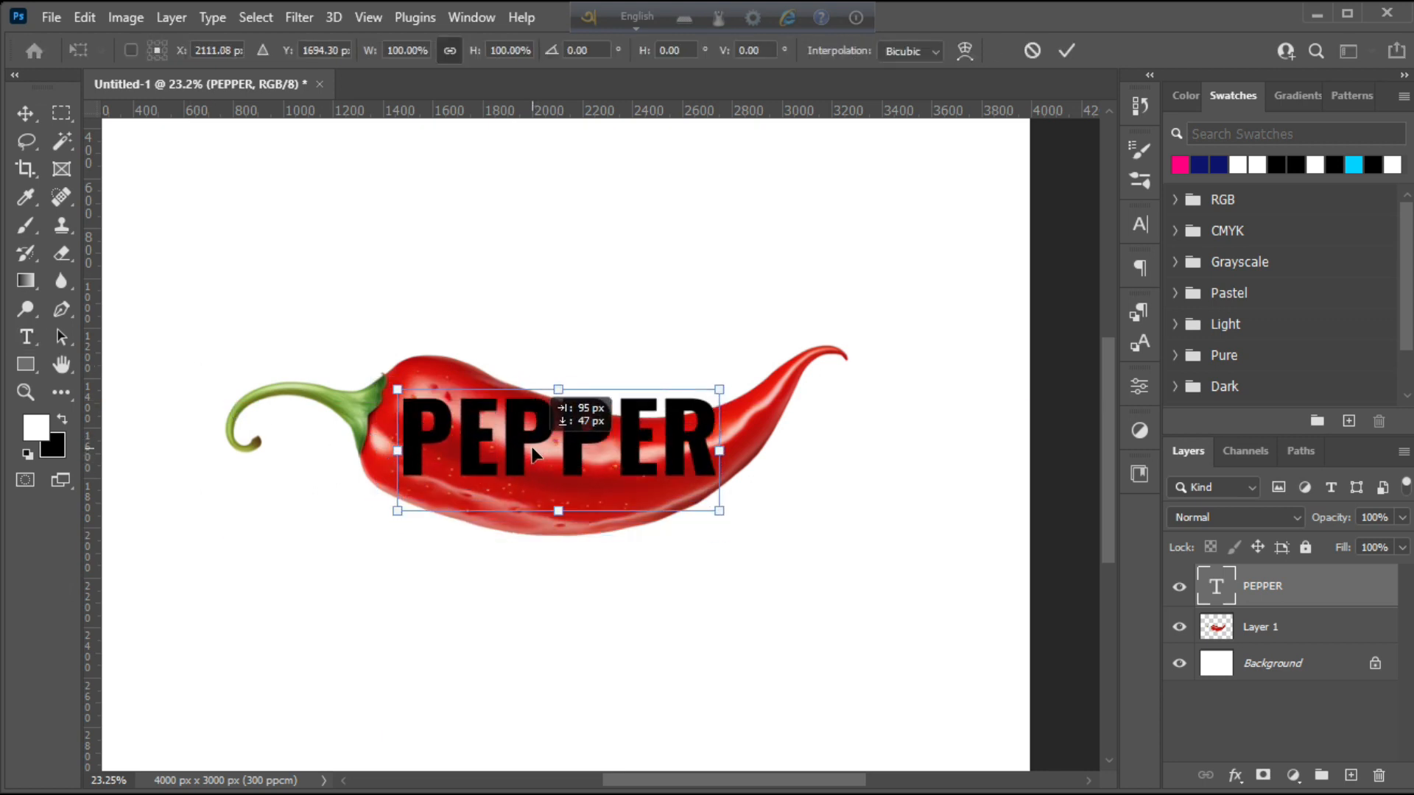
left_click(1066, 50)
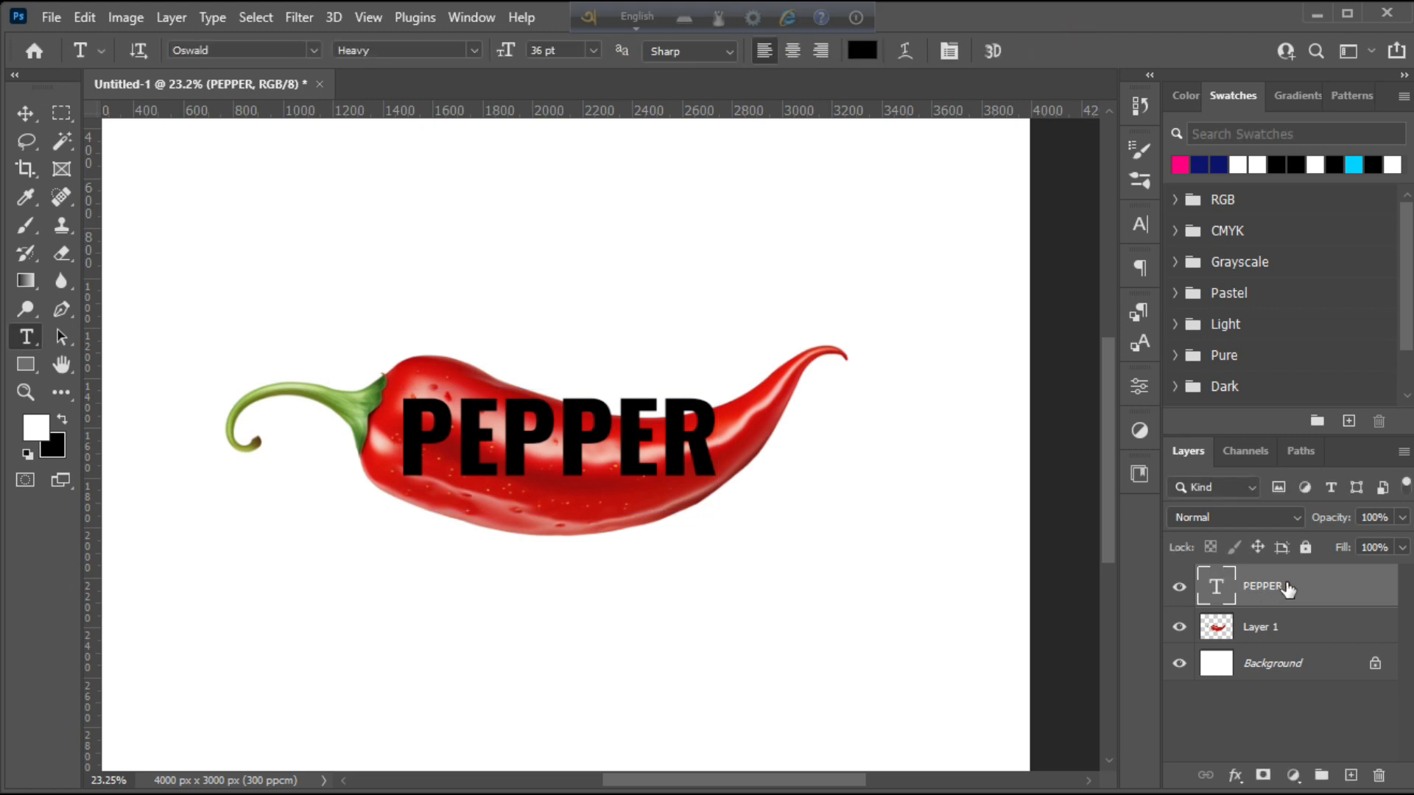
right_click(1287, 588)
left_click(1109, 358)
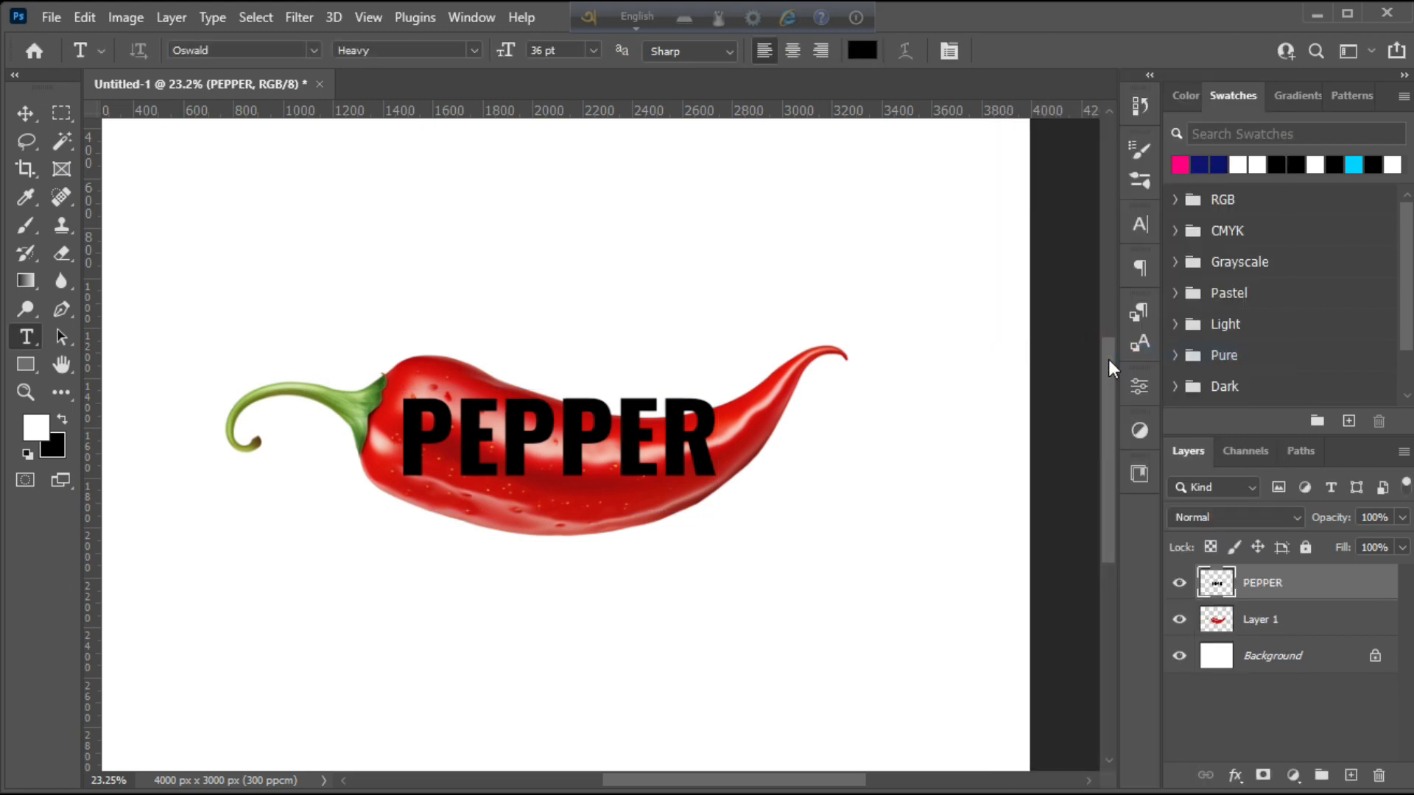
Warp the PEPPER lettering with the Arc preset, bending it downward to about -24.8% to follow the chili's curve.
key("ctrl+t")
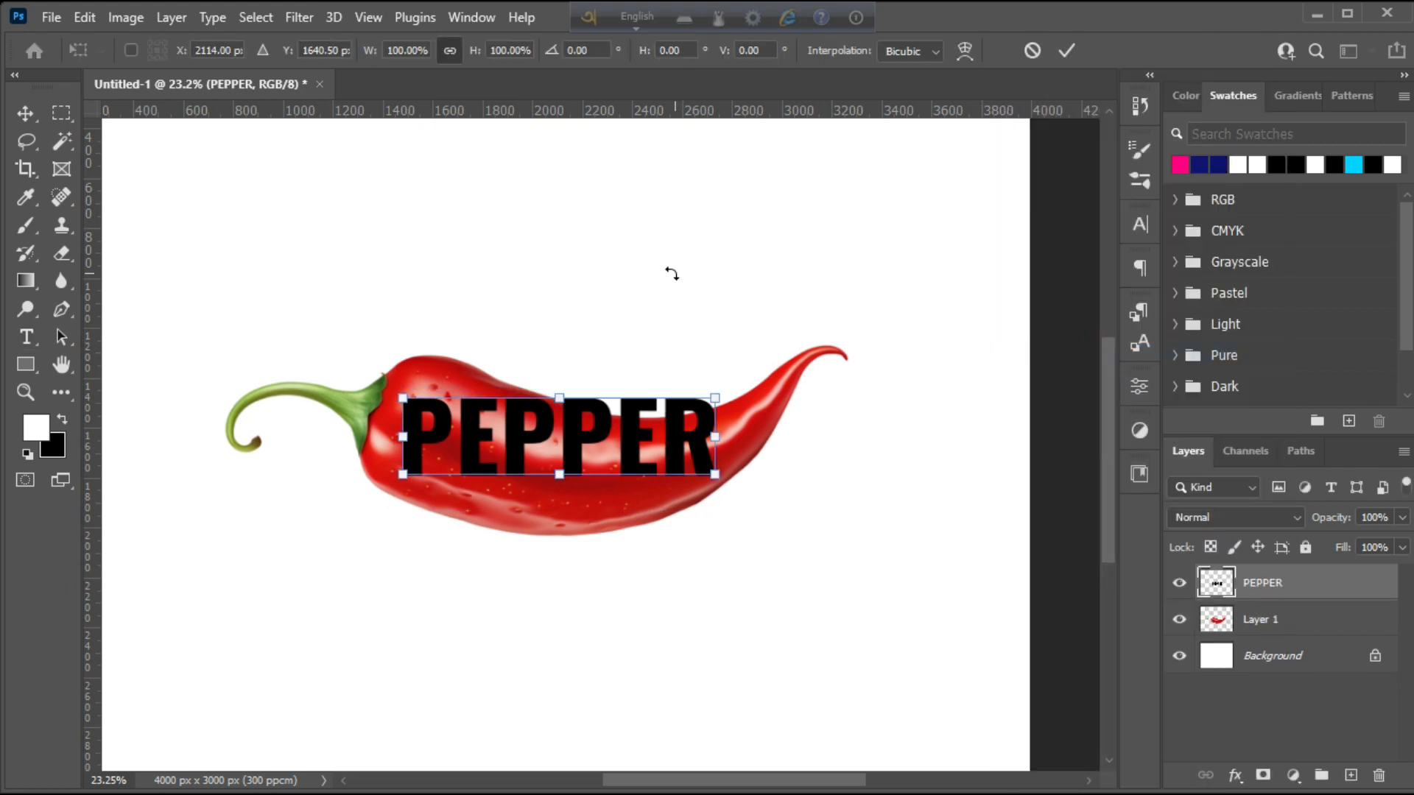
right_click(581, 440)
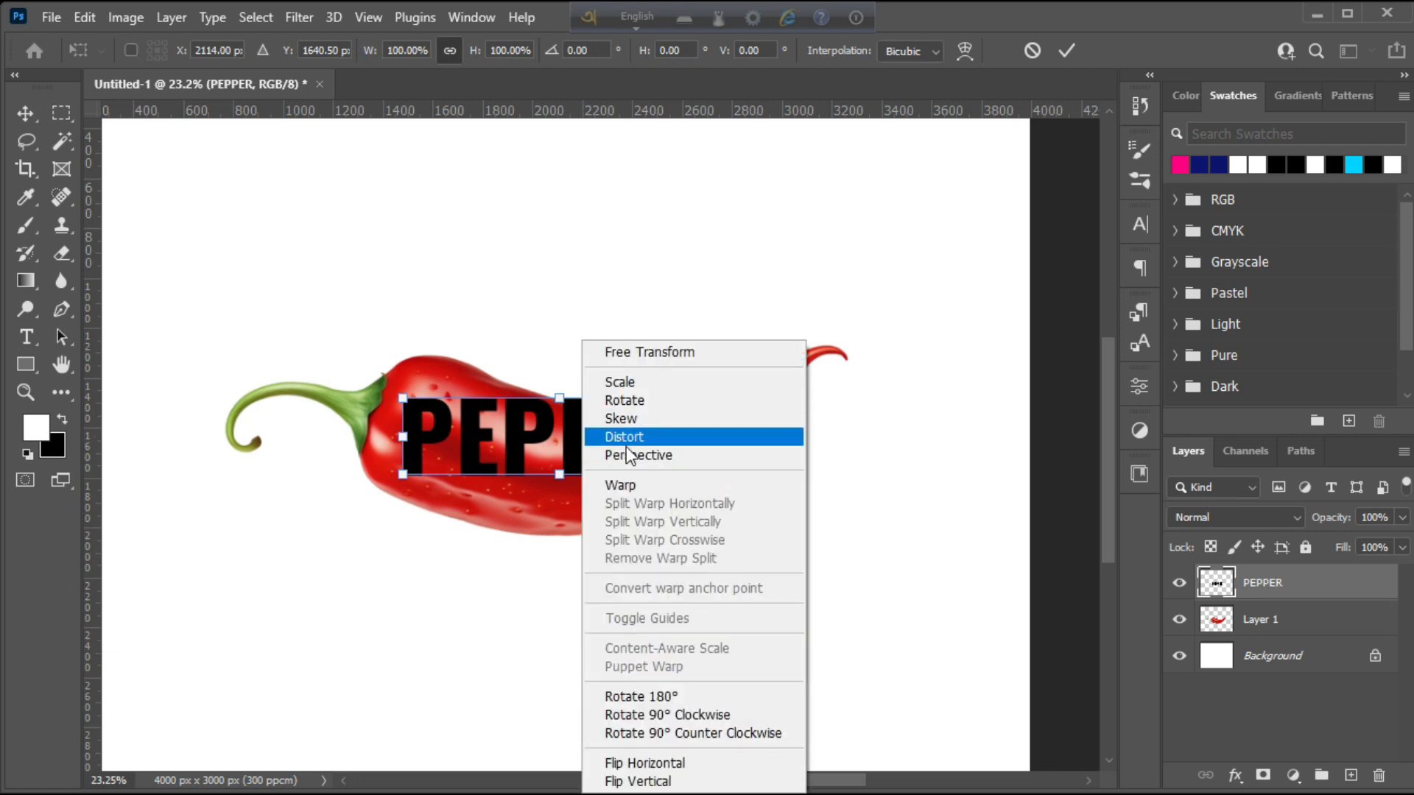
left_click(633, 479)
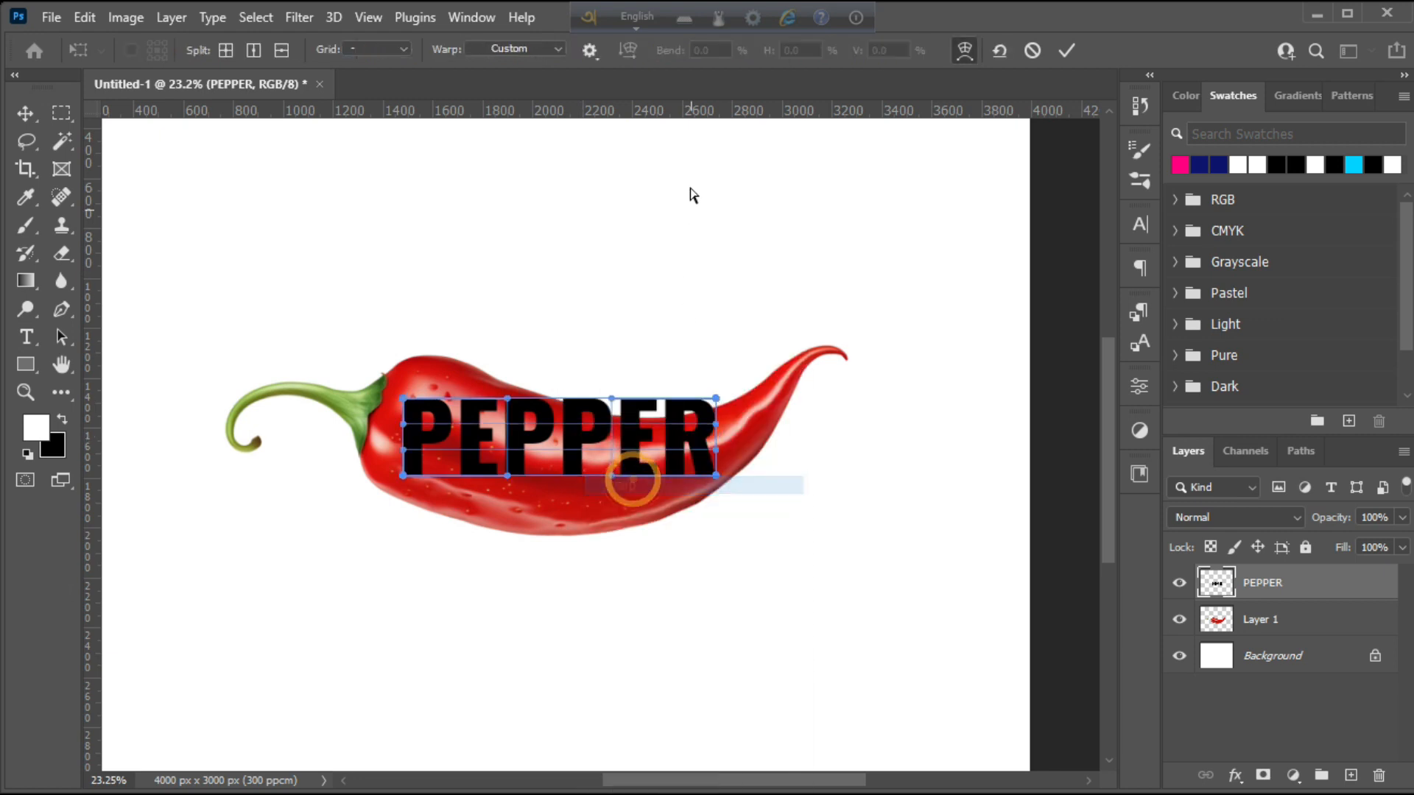
left_click(553, 49)
left_click(526, 105)
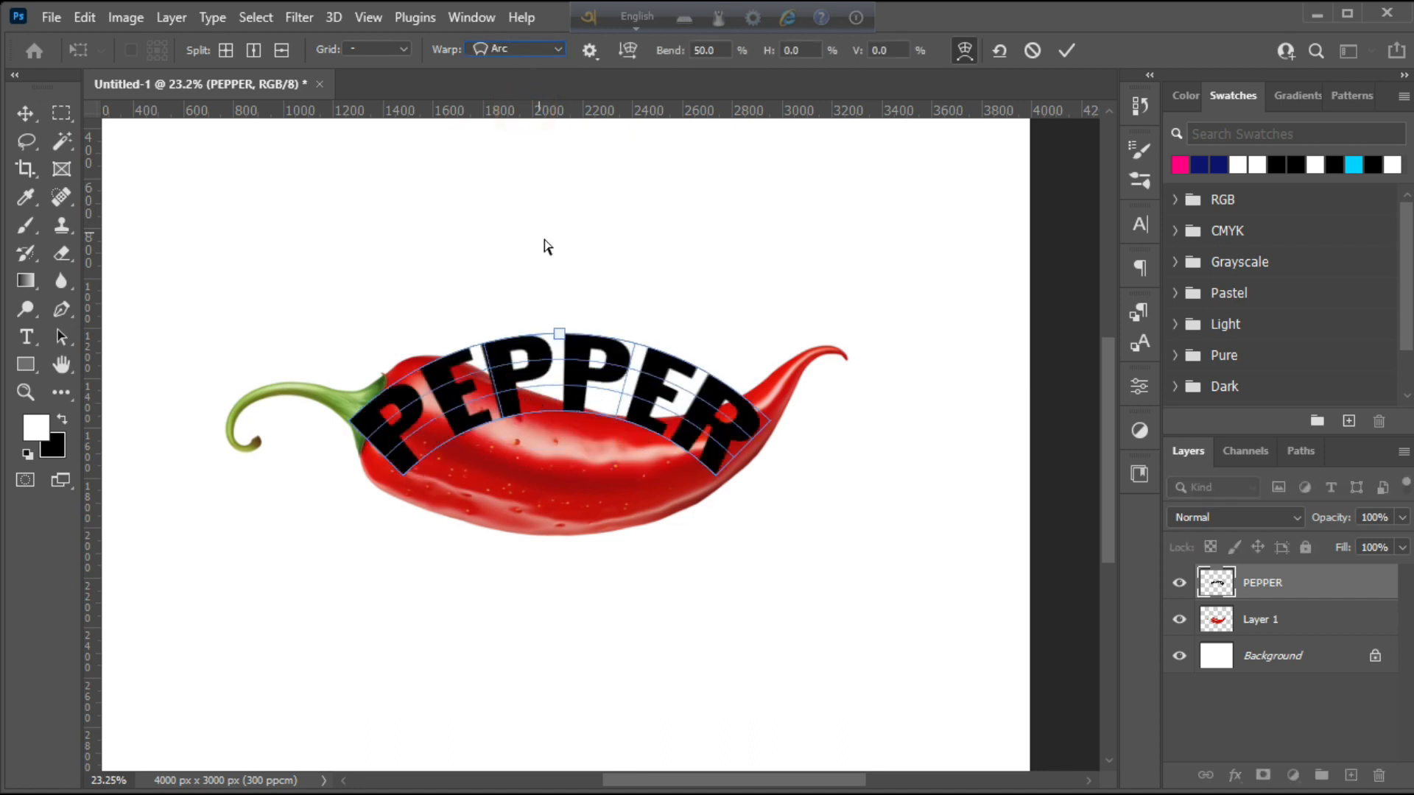
left_click_drag(560, 334, 555, 431)
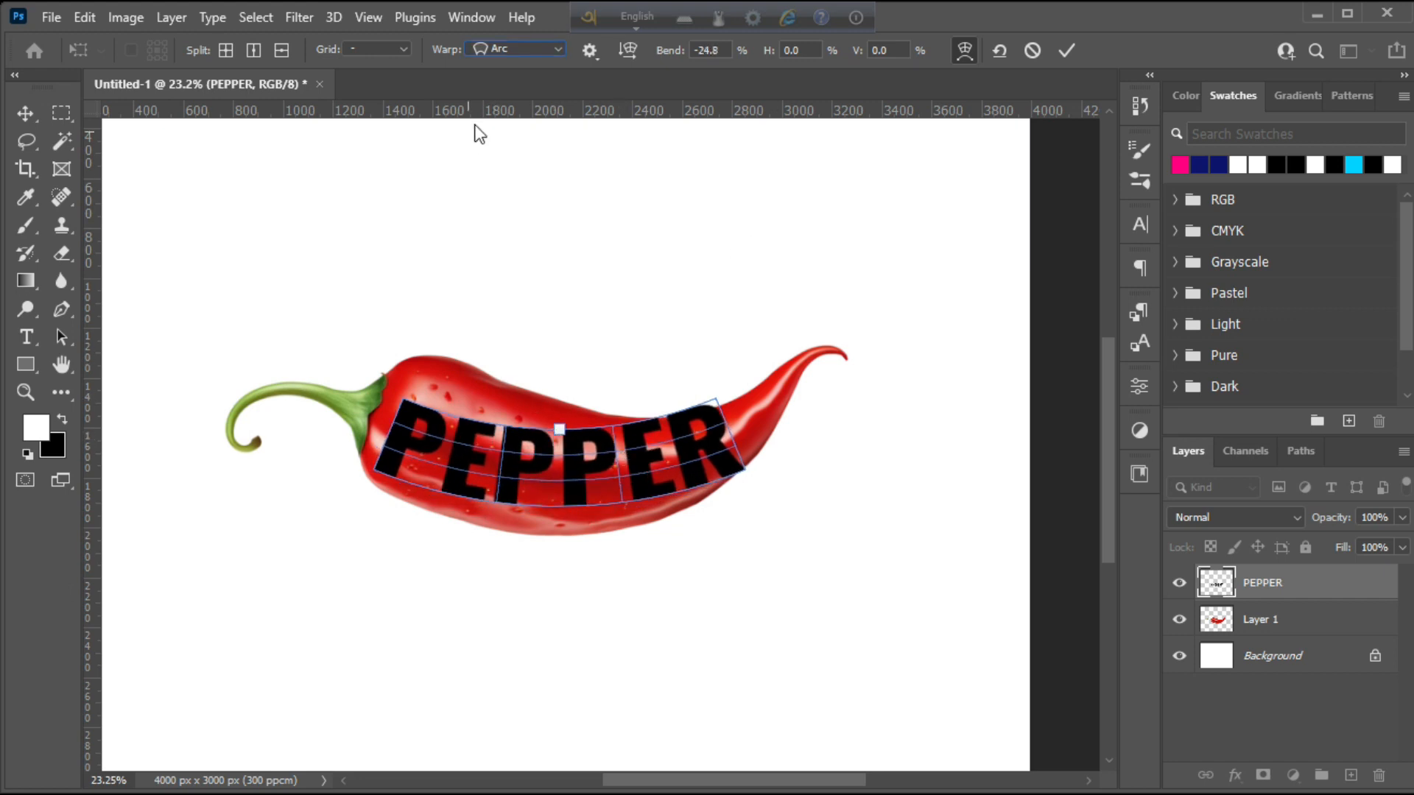
Switch the warp to Custom and fit the lettering's corners and upper edge to the chili's outline.
left_click(543, 50)
left_click(519, 70)
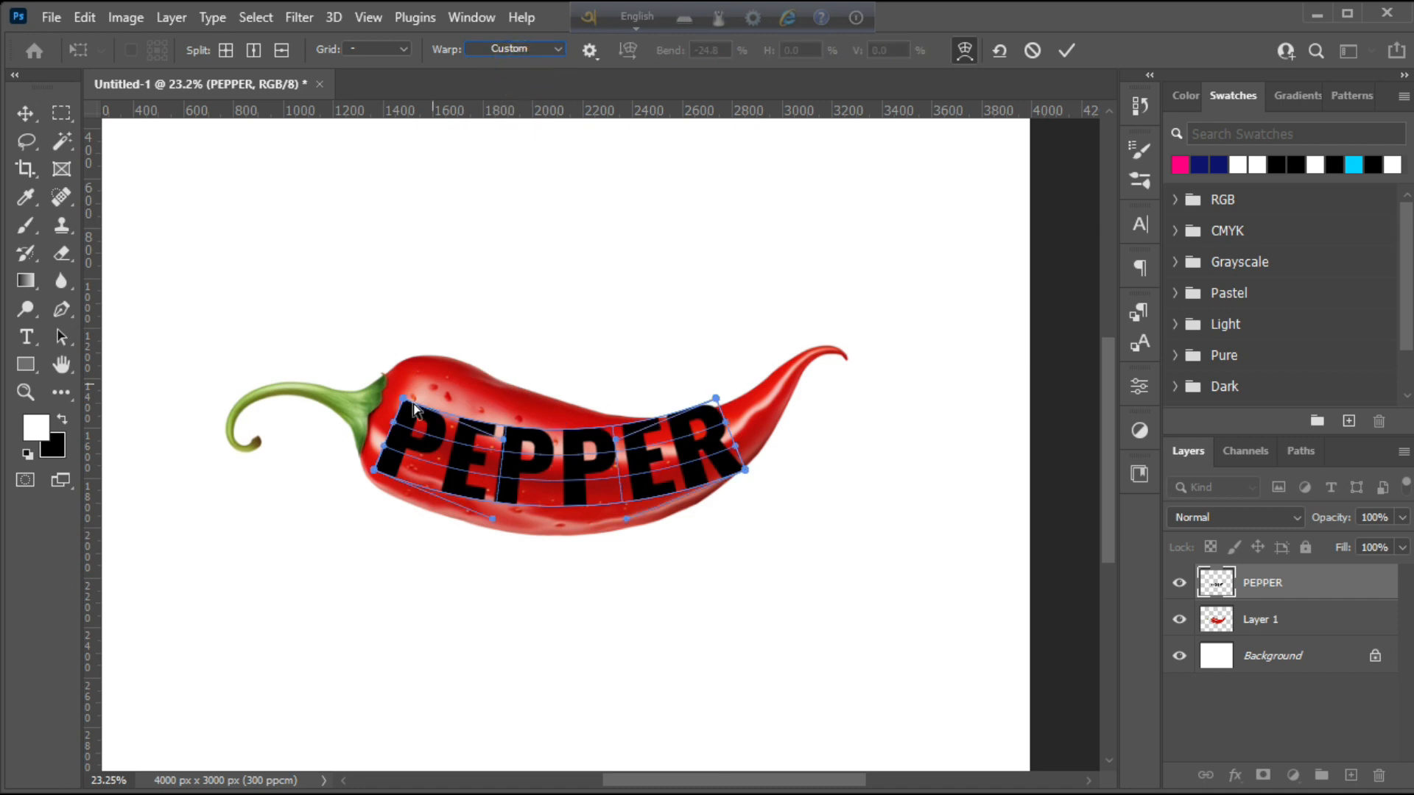
key("ctrl+plus")
key("ctrl+plus")
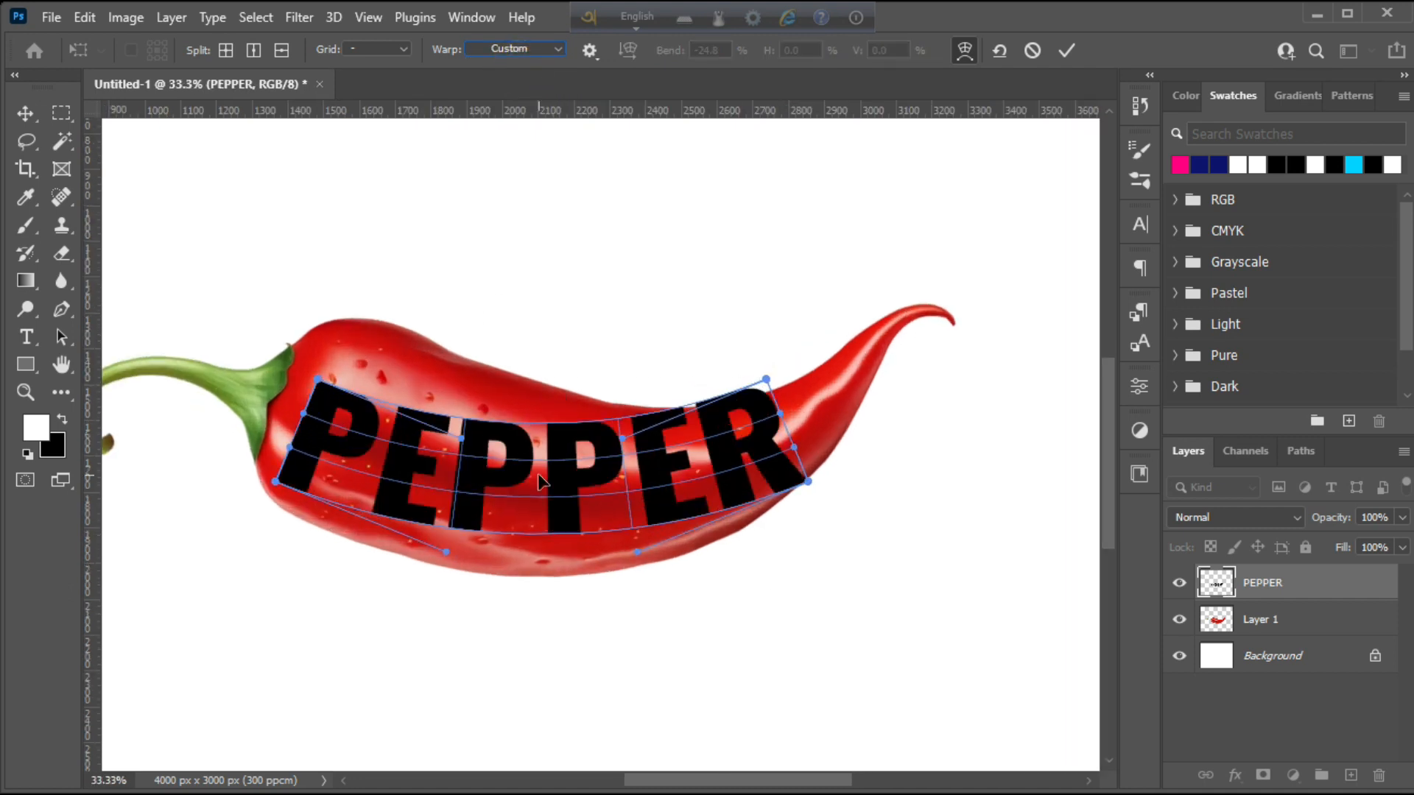
left_click_drag(319, 383, 348, 318)
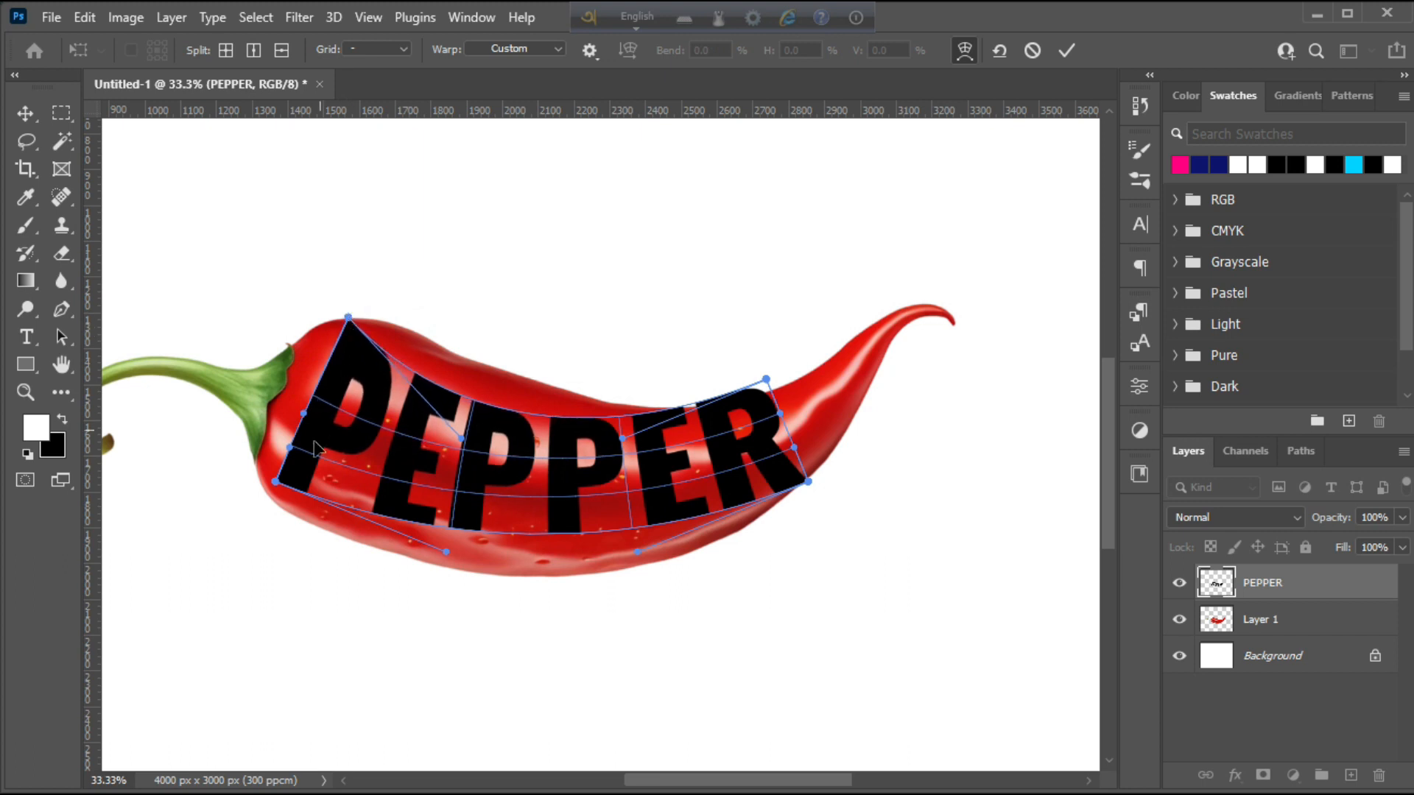
left_click_drag(275, 483, 274, 492)
left_click_drag(462, 439, 483, 367)
left_click_drag(766, 380, 769, 392)
left_click_drag(808, 482, 807, 475)
left_click_drag(736, 450, 739, 464)
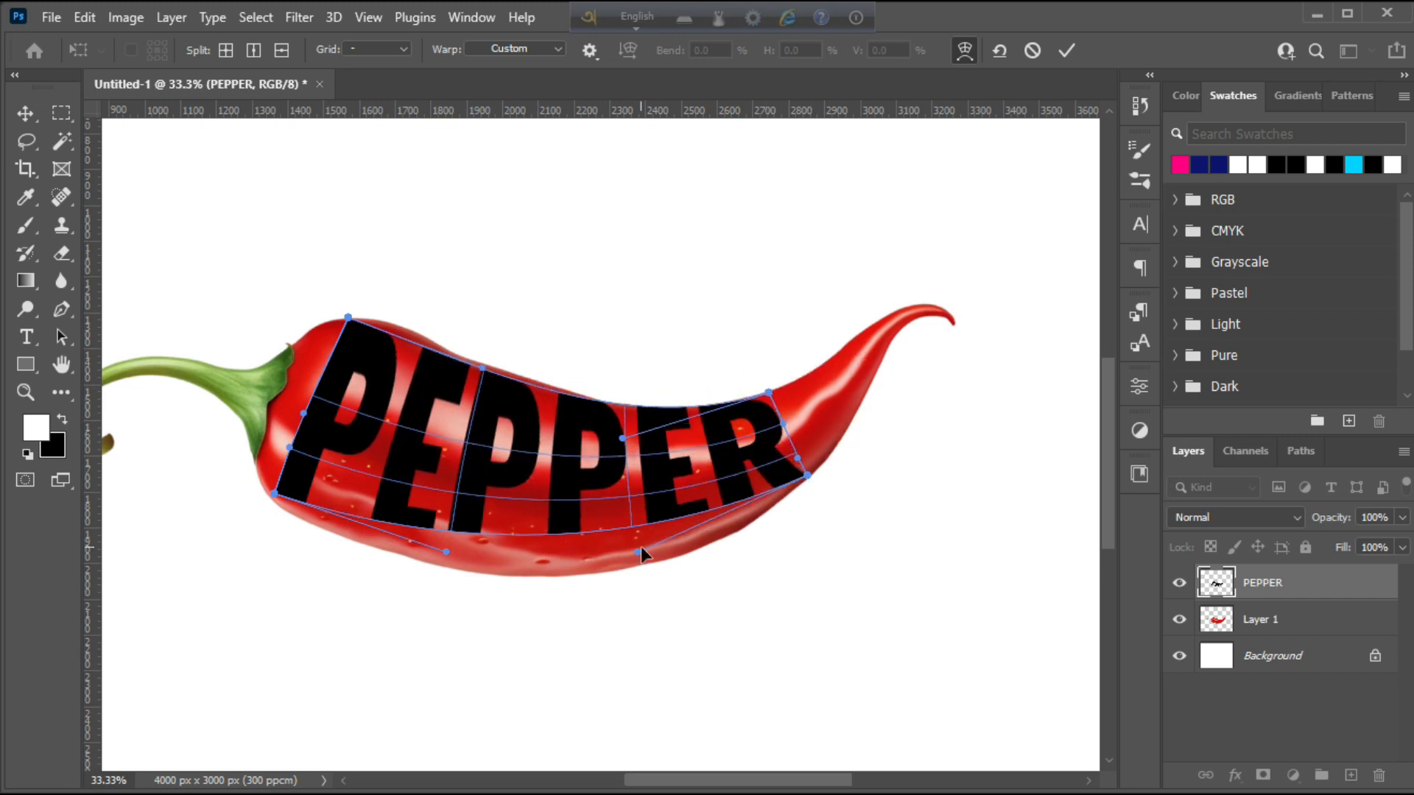
Bend the lower edge of the warped lettering down to the chili's underside and adjust the middle letters.
left_click_drag(638, 552, 634, 621)
left_click_drag(446, 552, 426, 594)
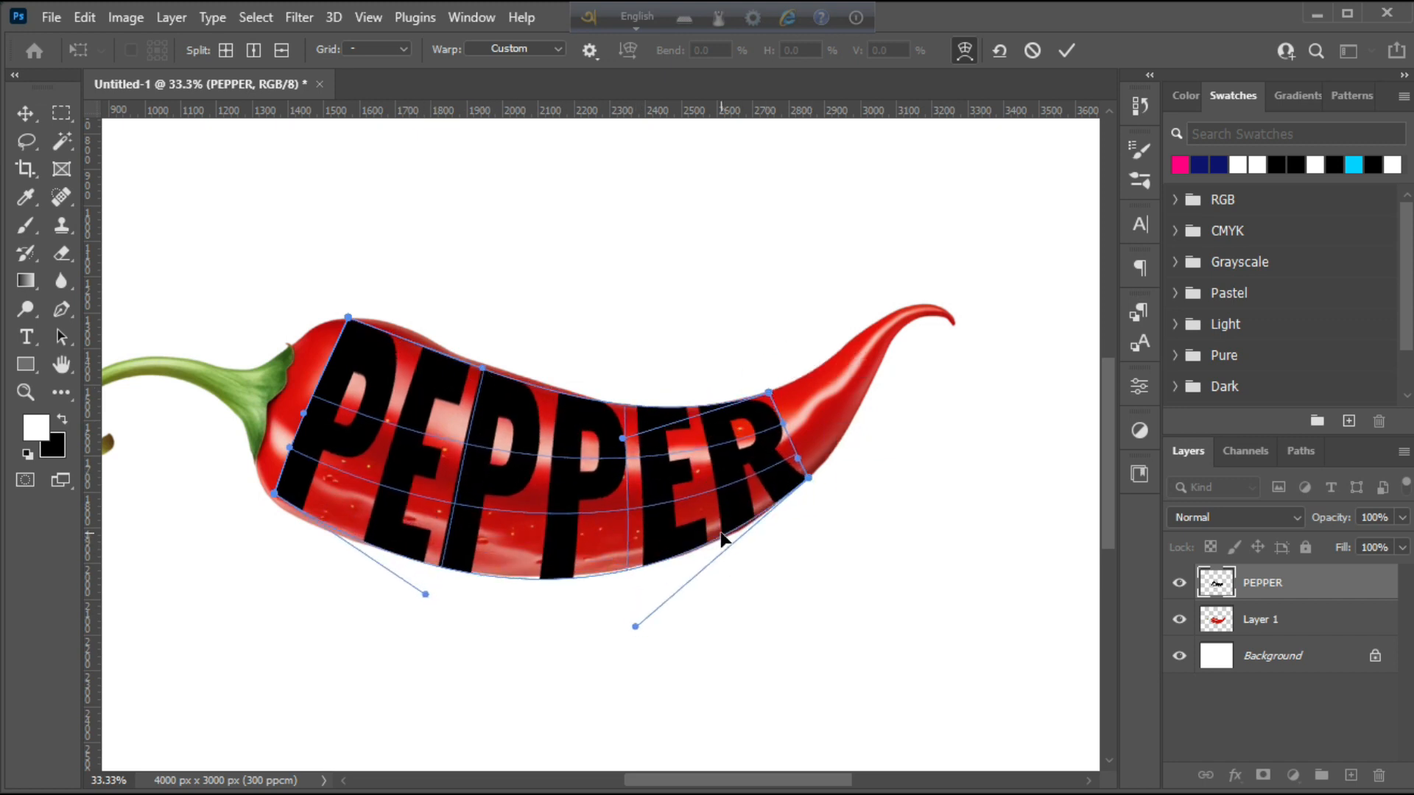
left_click_drag(633, 620, 659, 613)
left_click_drag(464, 567, 463, 571)
mouse_move(501, 473)
left_mouse_down()
mouse_move(505, 486)
mouse_move(482, 452)
left_mouse_up()
Fine-tune the warp at the first letter, upper edge and last letter to match the chili's contour, and apply it.
left_click_drag(376, 332, 380, 332)
left_click_drag(308, 418, 320, 422)
left_click_drag(274, 494, 277, 504)
left_click_drag(486, 369, 487, 363)
left_click_drag(392, 333, 397, 329)
left_click_drag(357, 317, 359, 318)
left_click_drag(571, 392, 574, 396)
left_click_drag(724, 540, 726, 541)
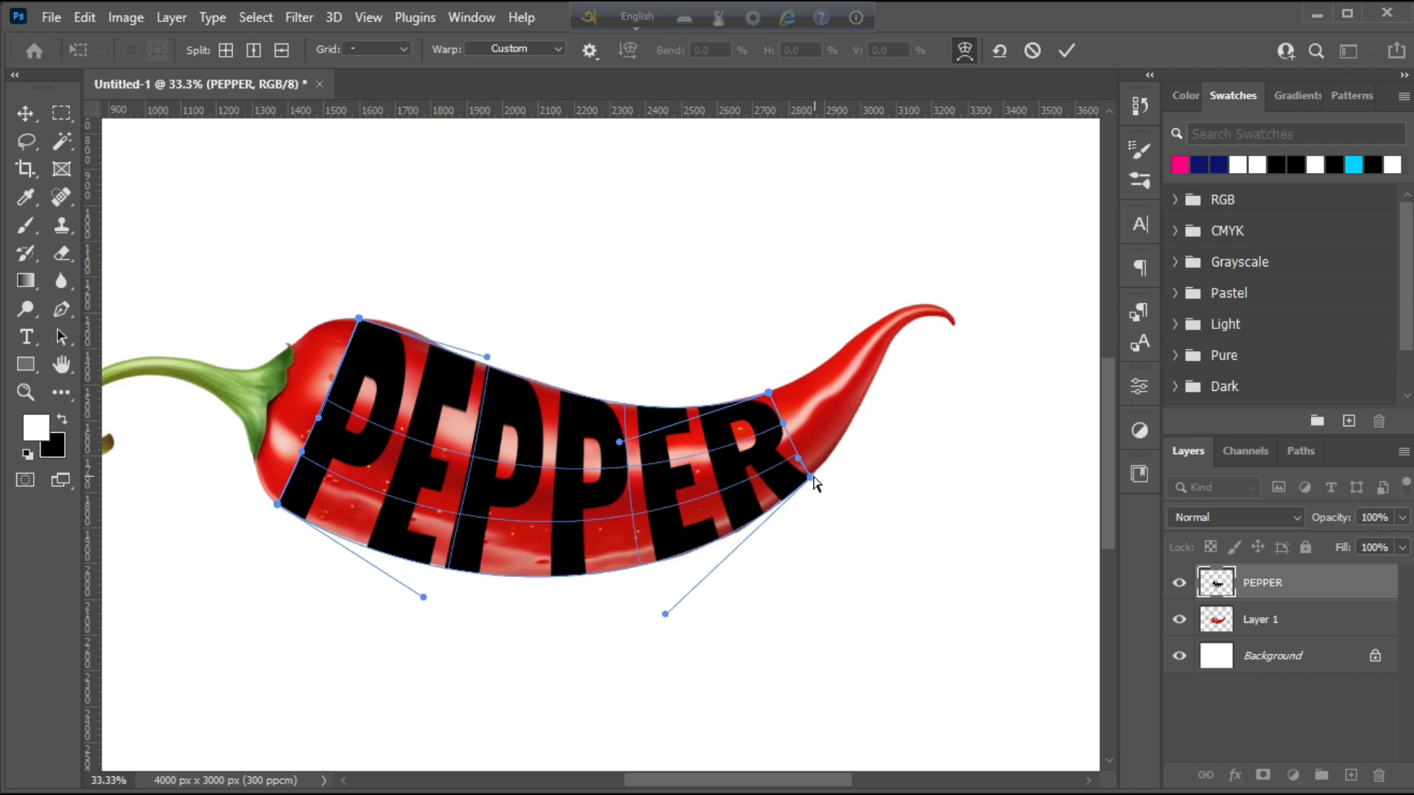
left_click_drag(811, 477, 808, 477)
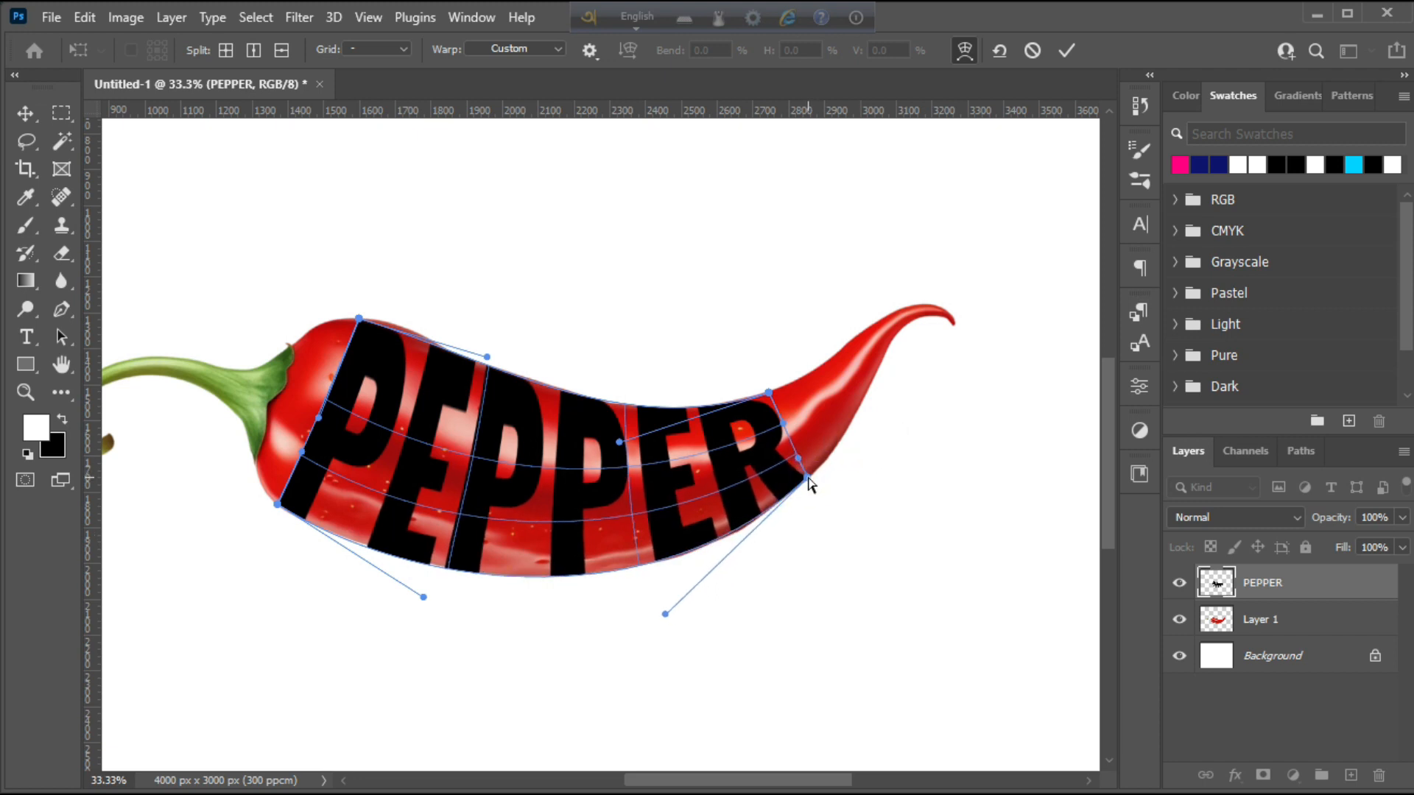
left_click(1067, 50)
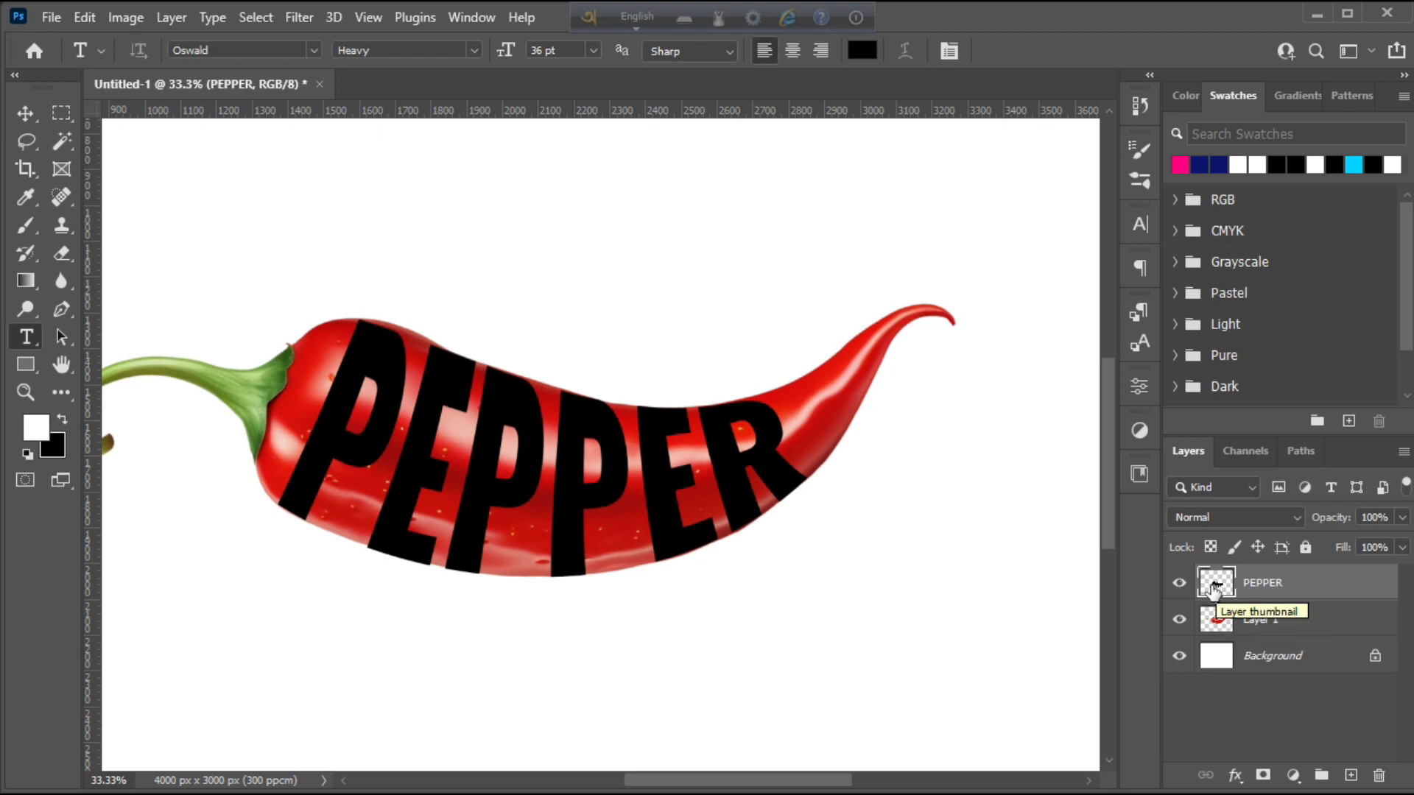
Load the PEPPER lettering as a selection, hide its layer, and mask Layer 1 with that selection.
left_click(1215, 584, "ctrl")
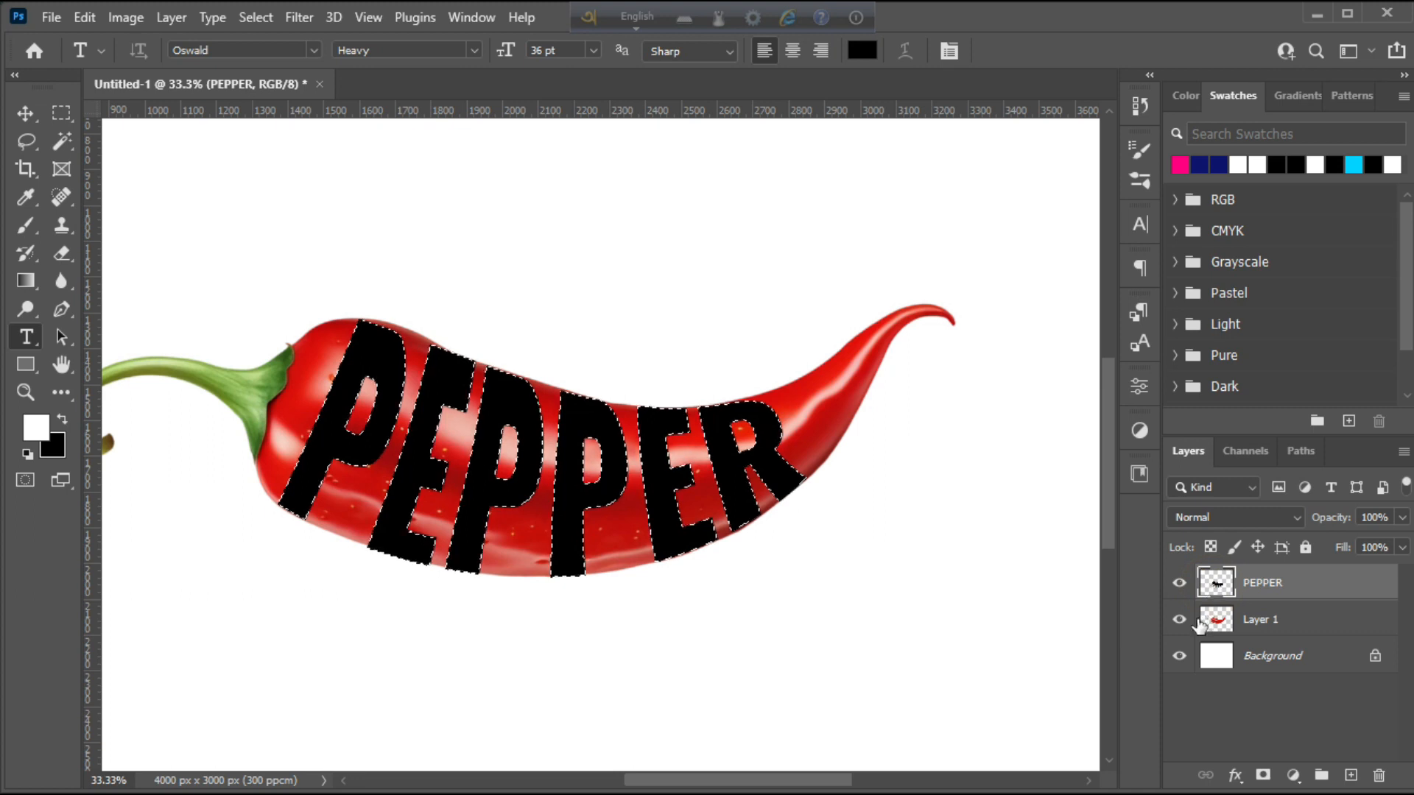
left_click(1179, 583)
left_click(1284, 632)
left_click(1262, 775)
Paint white on Layer 1's mask with a 125 px brush to reveal the stem and the chili around the first P.
key("z")
left_click_drag(707, 490, 584, 467)
left_click(19, 229)
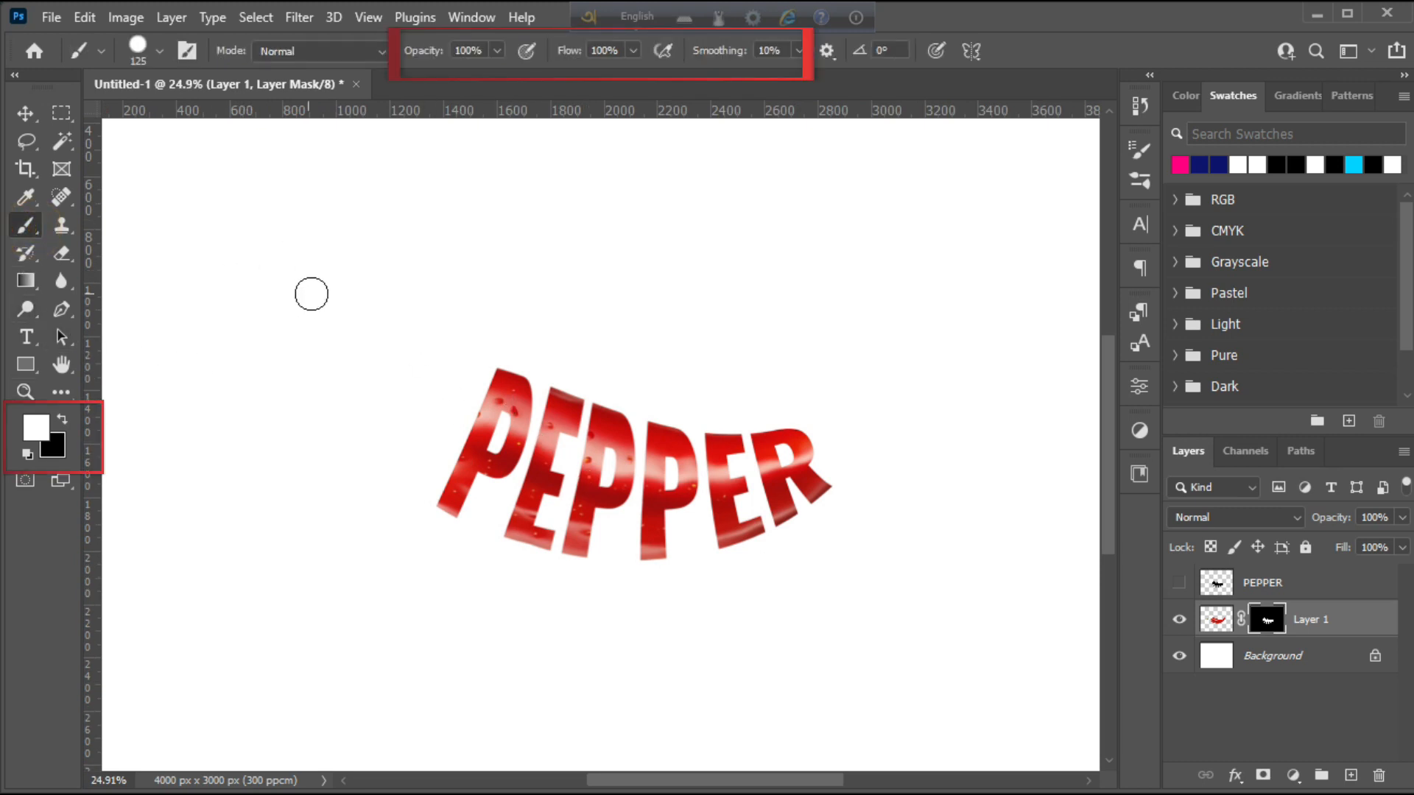
mouse_move(485, 381)
left_mouse_down()
mouse_move(454, 410)
mouse_move(480, 392)
mouse_move(430, 495)
mouse_move(444, 402)
mouse_move(402, 420)
mouse_move(413, 430)
mouse_move(334, 402)
mouse_move(307, 458)
left_mouse_up()
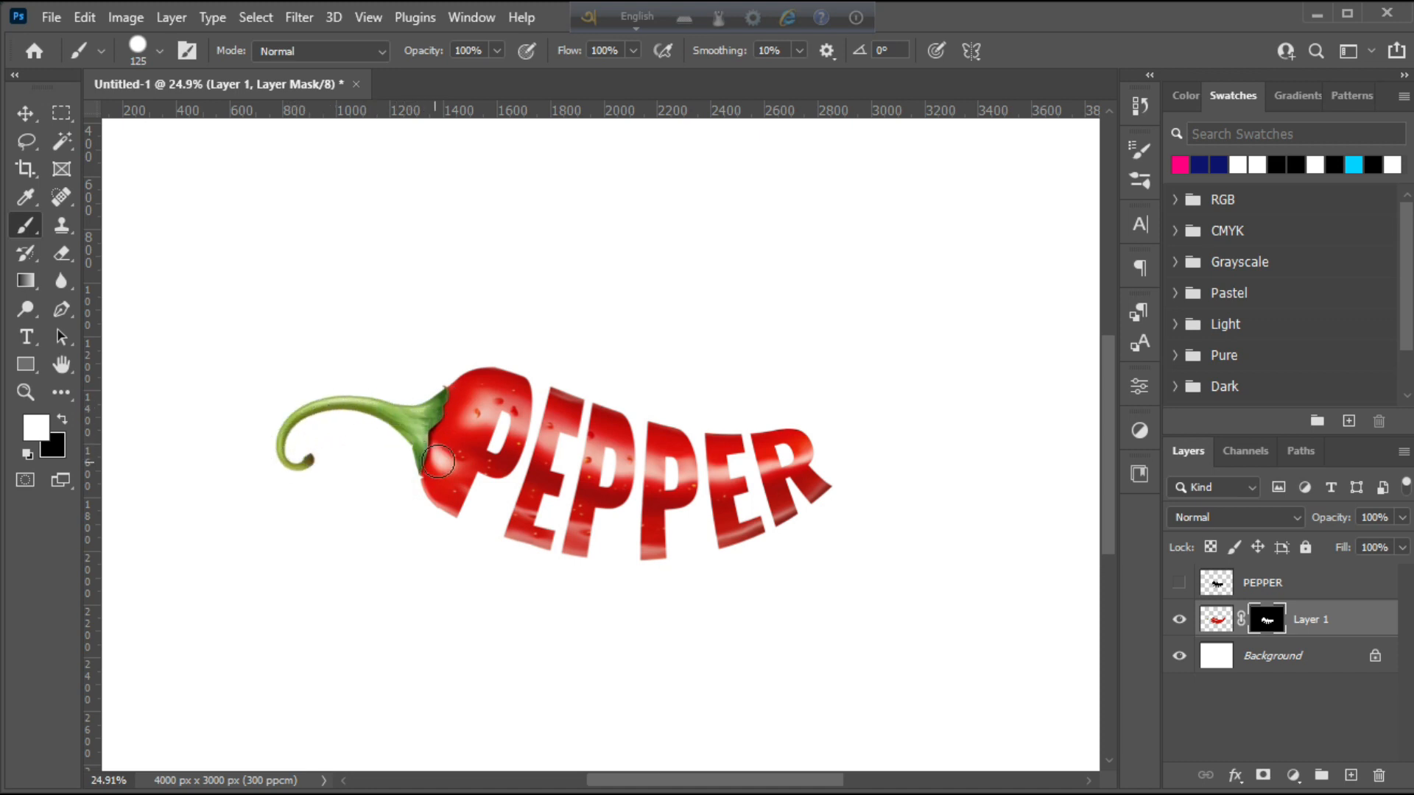
Paint white on Layer 1's mask with the brush resized between 60 and 200 px to reveal the chili's tip beyond the R.
left_click_drag(816, 440, 811, 436)
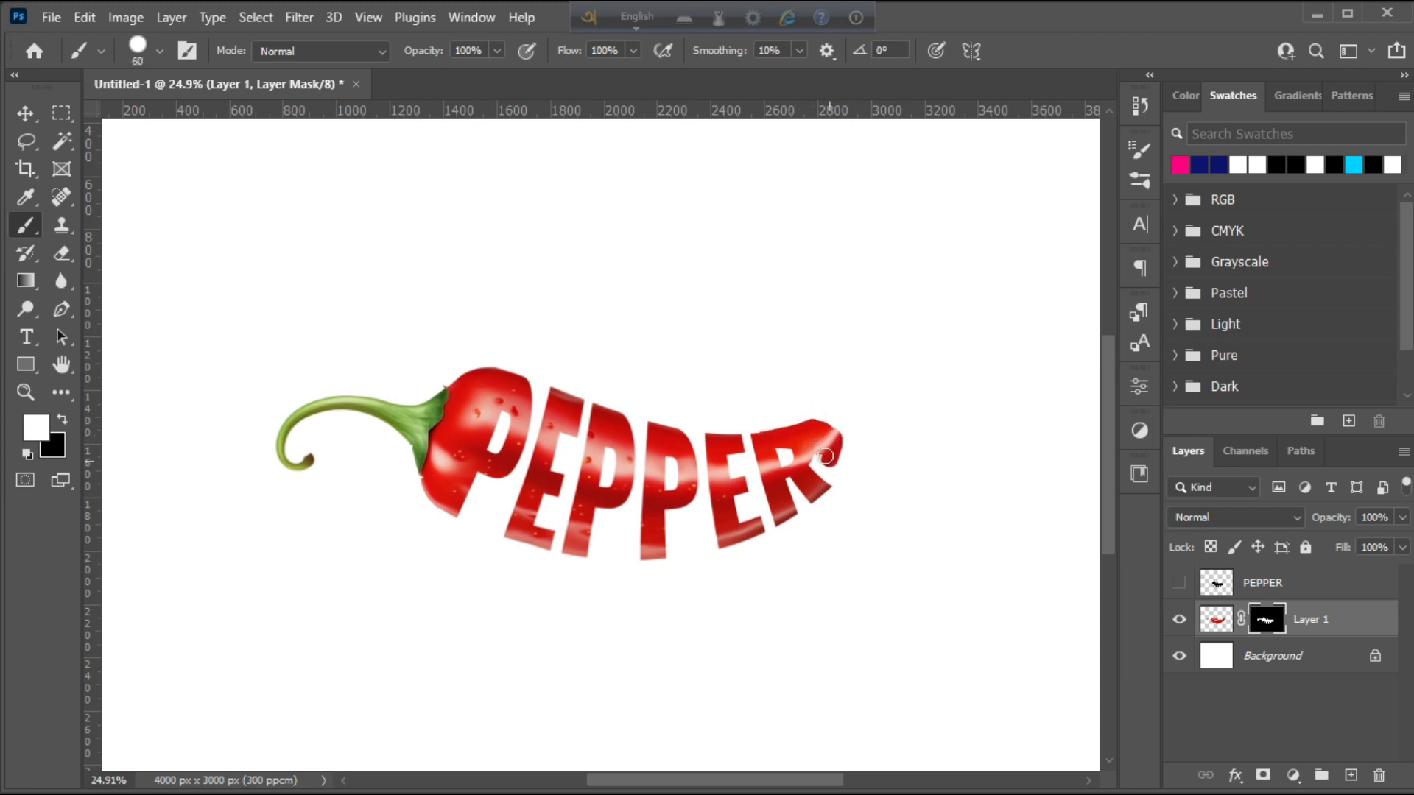
key("]")
mouse_move(837, 438)
left_mouse_down()
mouse_move(875, 419)
mouse_move(841, 450)
mouse_move(852, 455)
left_mouse_up()
key("[")
key("[")
key("[")
key("]")
key("]")
key("]")
key("]")
key("]")
mouse_move(855, 403)
left_mouse_down()
mouse_move(865, 387)
mouse_move(950, 382)
left_mouse_up()
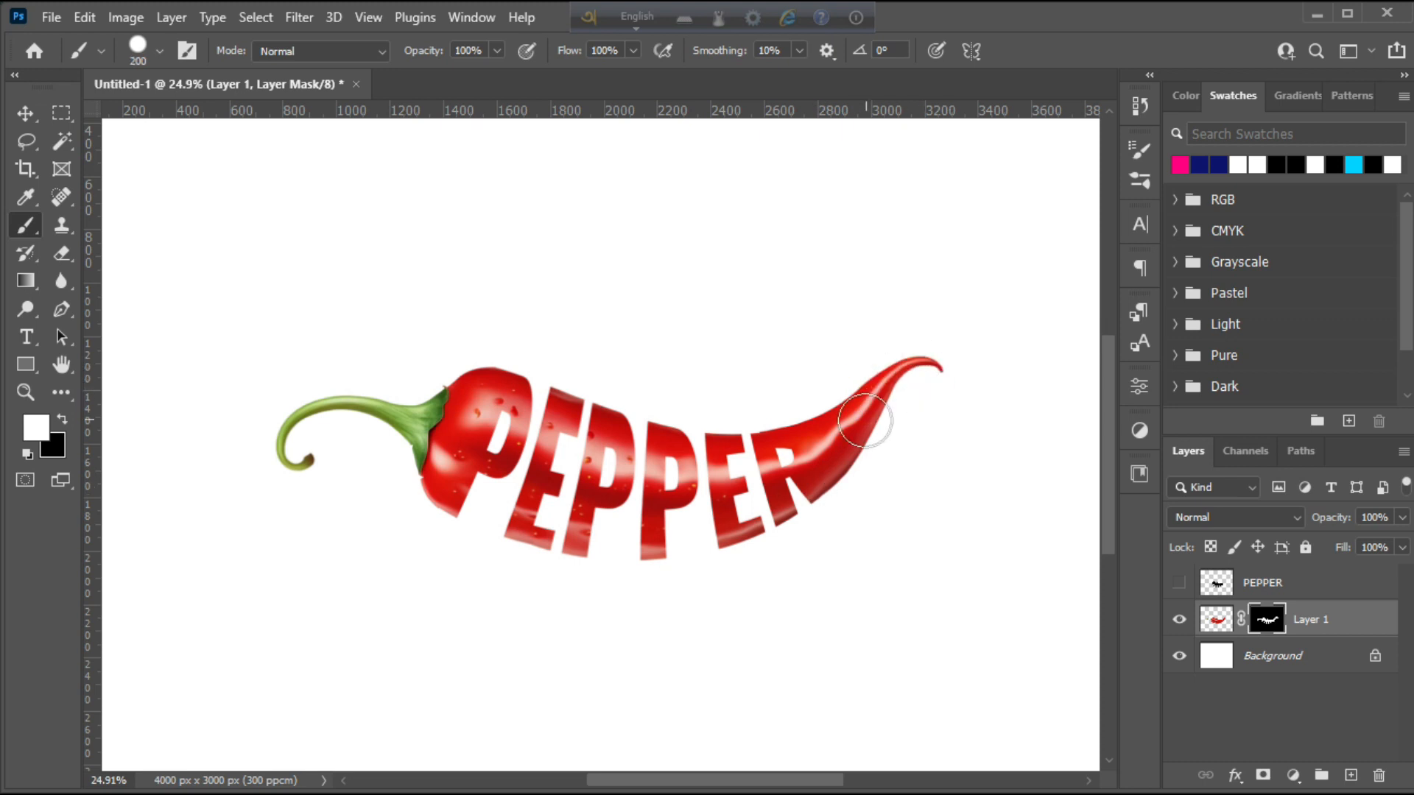
Create a new layer above Background and set the foreground colour to the chili's dark red, #9e0e0d.
left_click(25, 392)
left_click_drag(568, 474, 581, 505)
left_click_drag(708, 495, 730, 504)
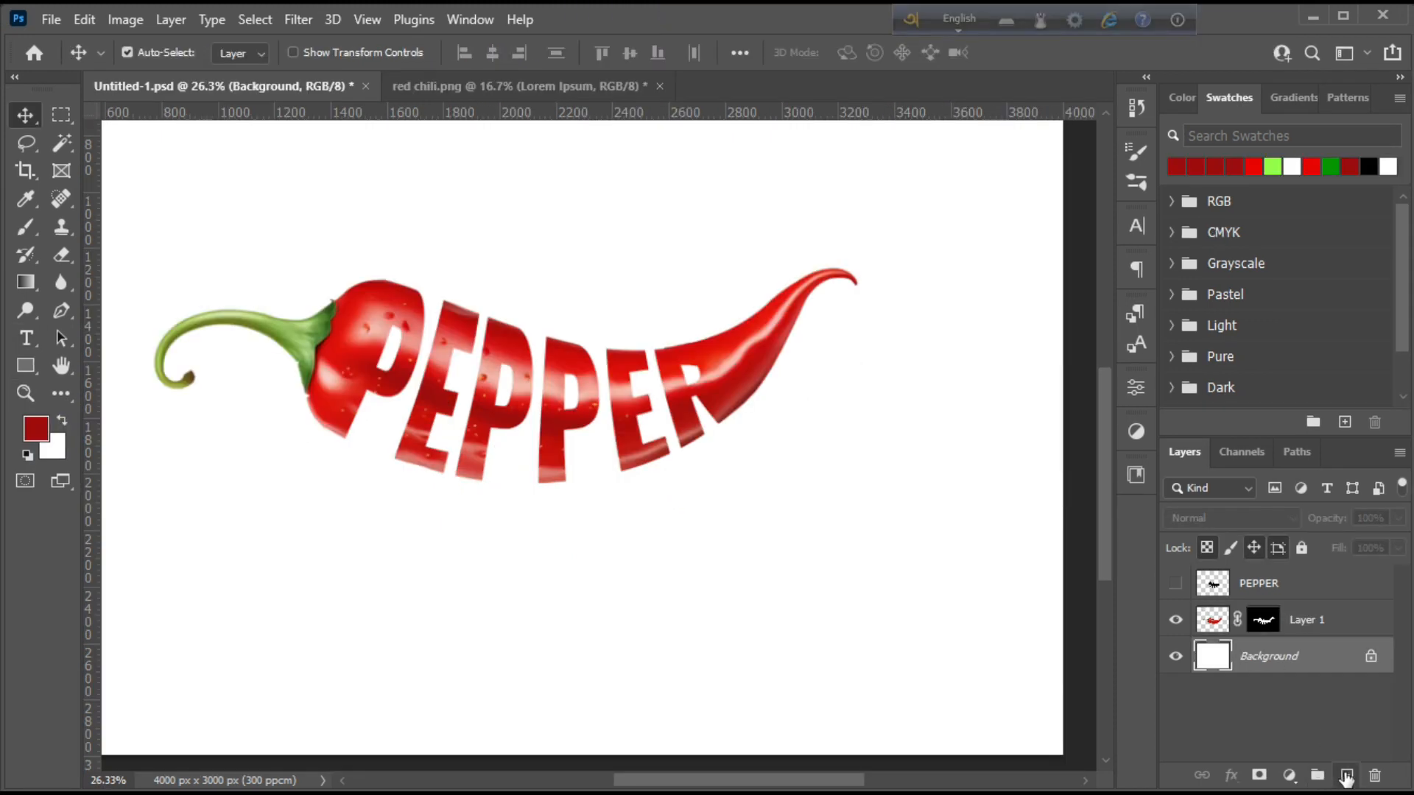
left_click(1346, 775)
left_click(29, 431)
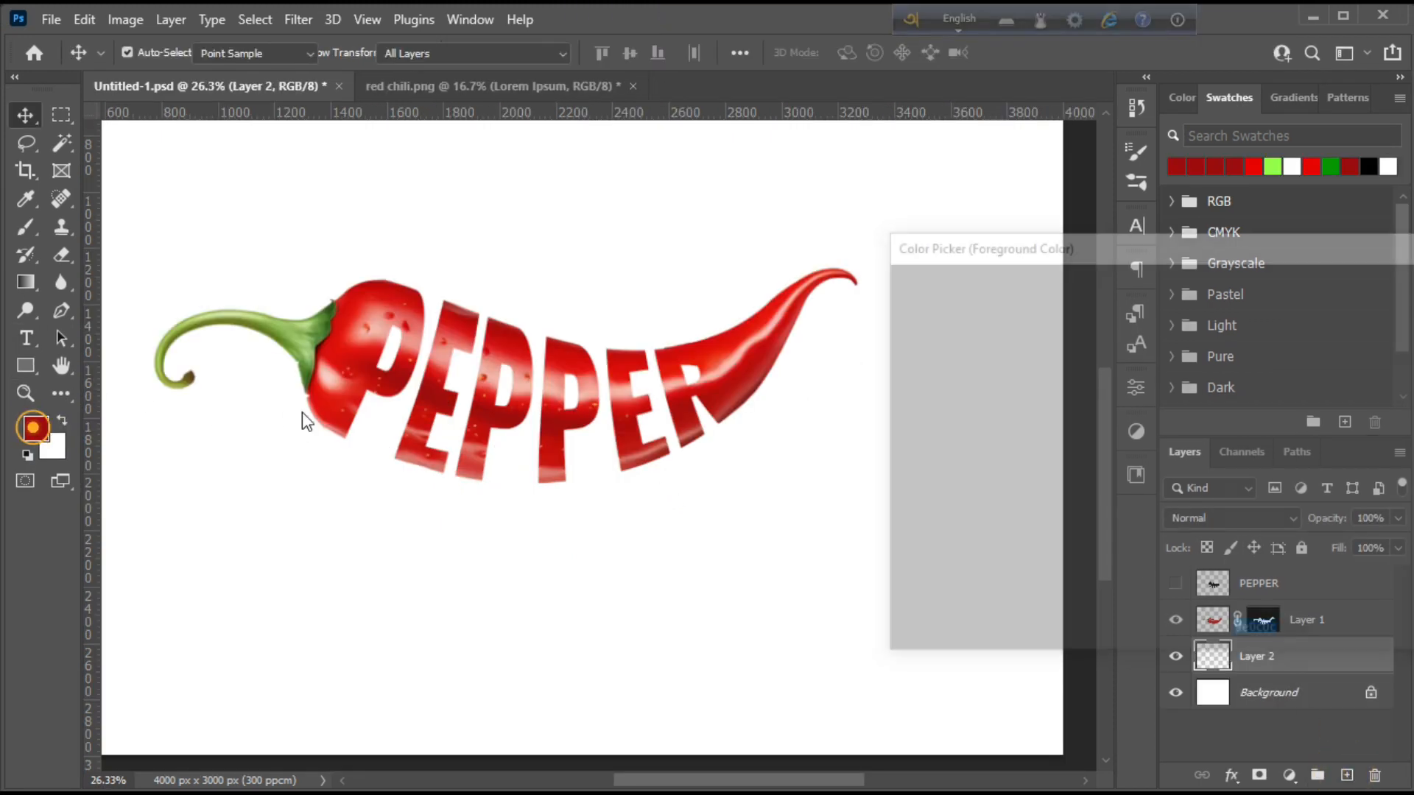
left_click(438, 399)
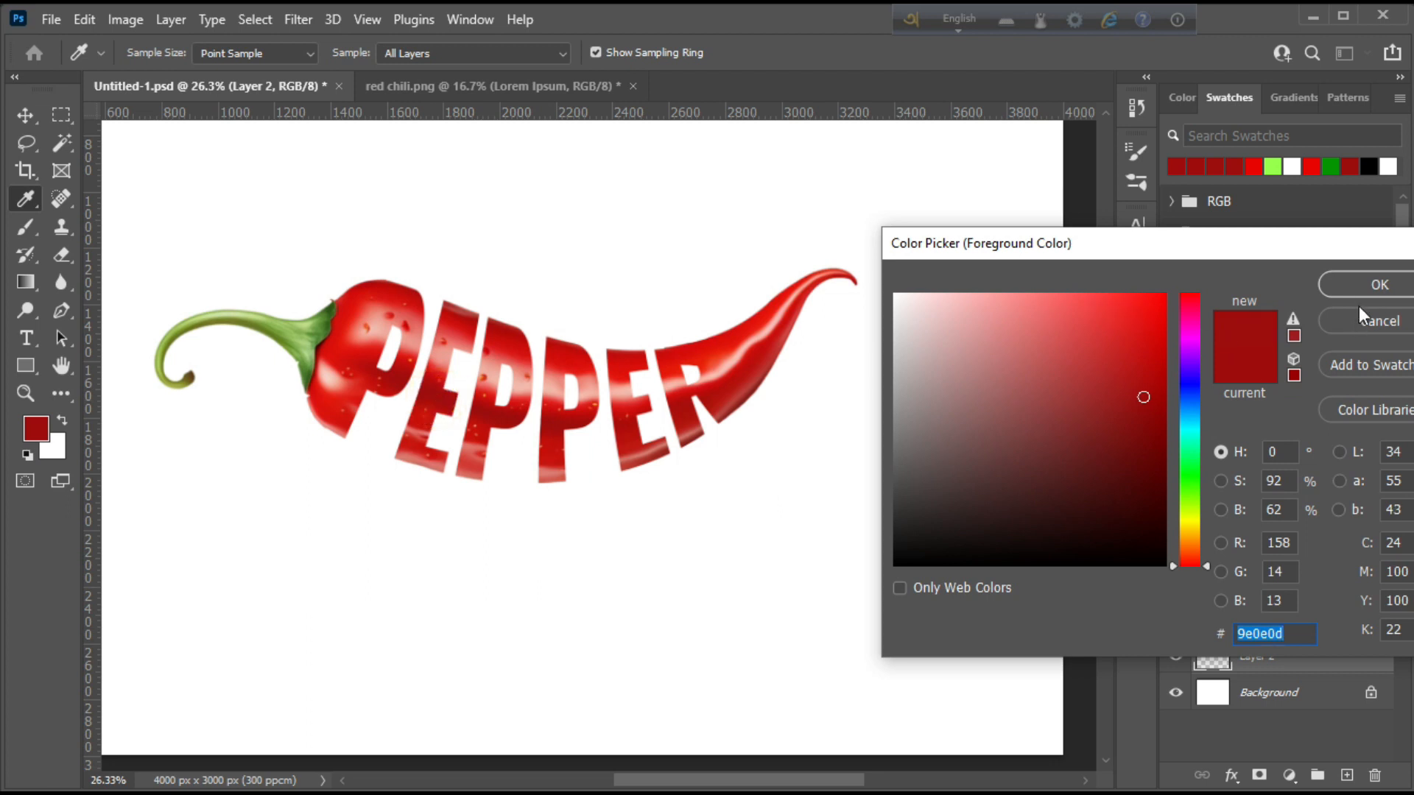
left_click(1362, 284)
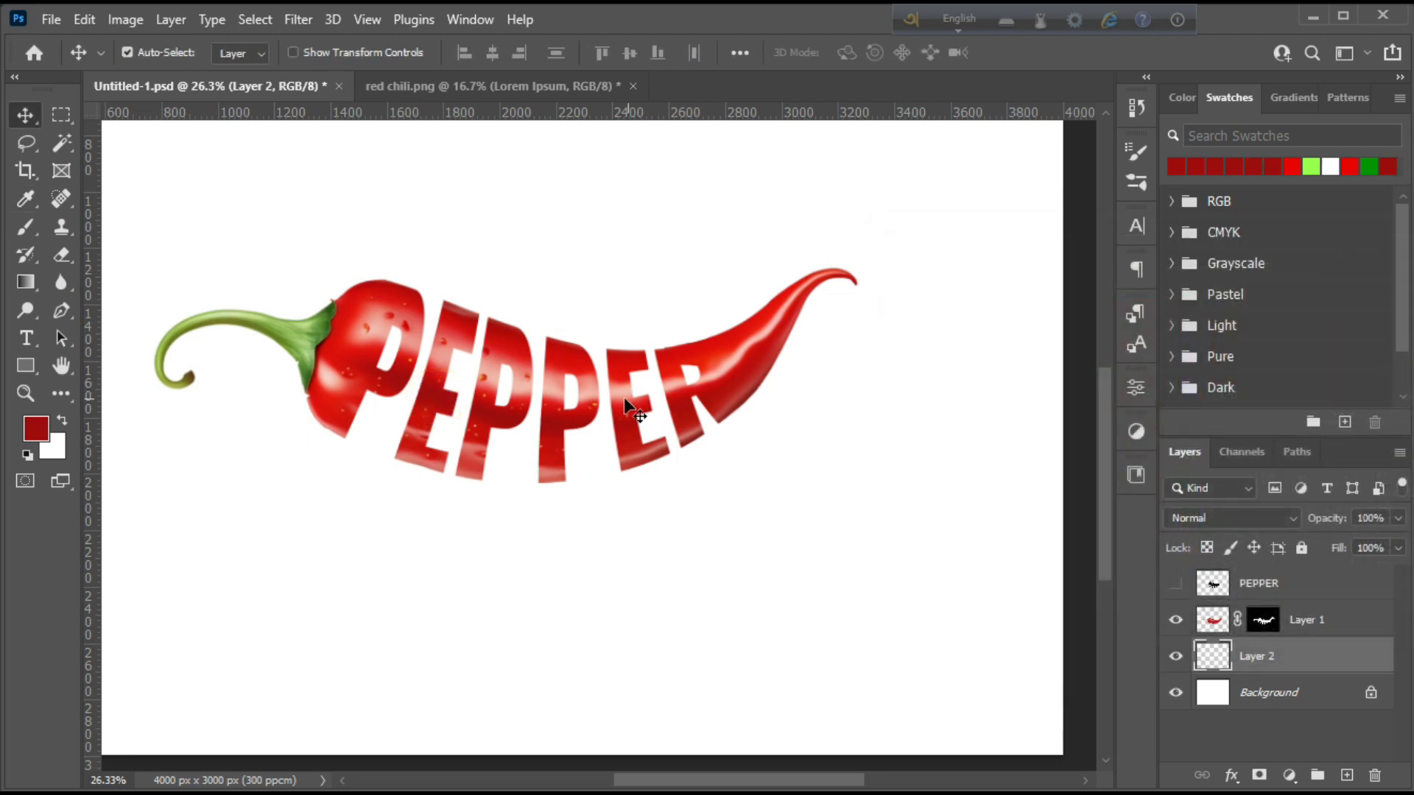
Paint a soft 1300 px dab on Layer 2 and squash it to about 89% width and 10.4% height as a shadow under the lettering.
left_click(25, 227)
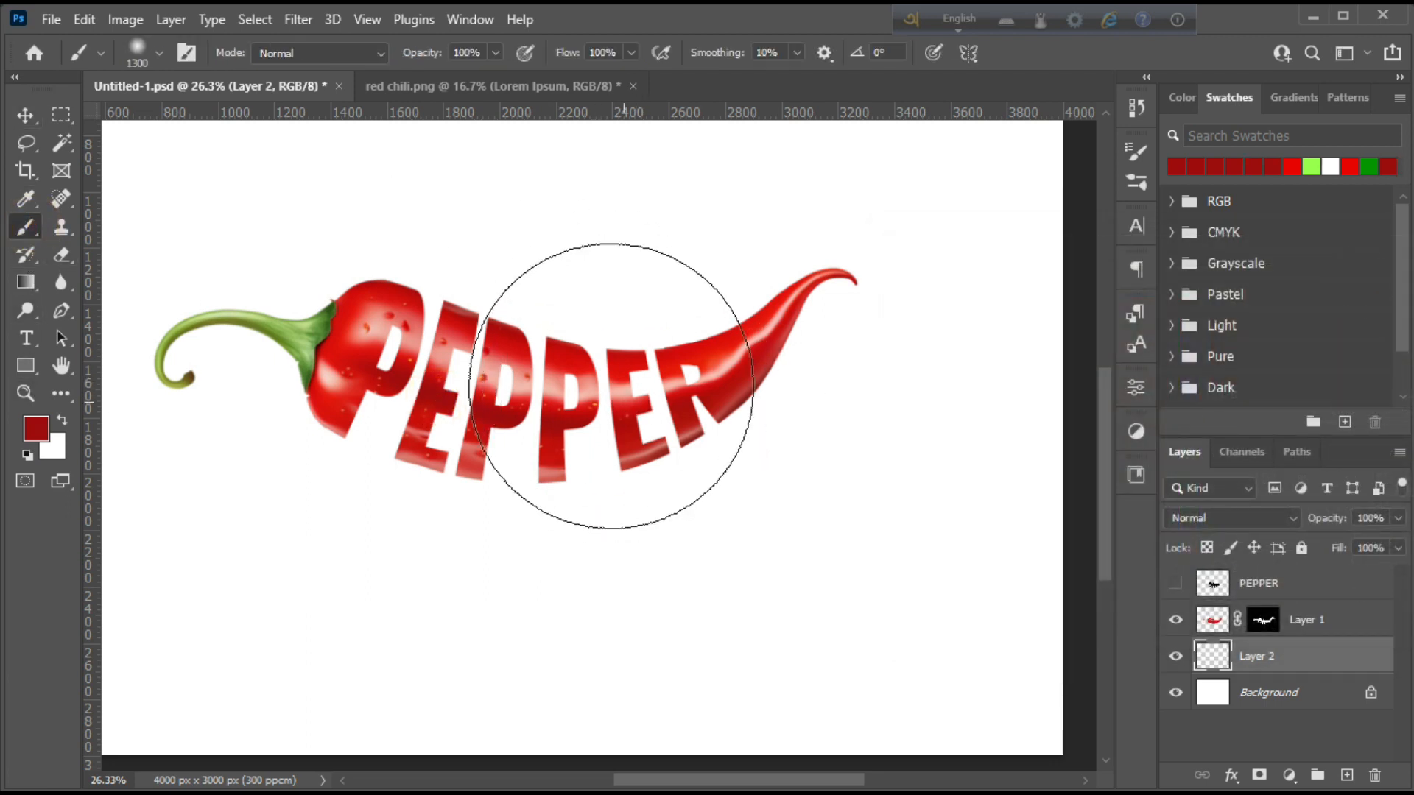
left_click(601, 371)
key("ctrl+t")
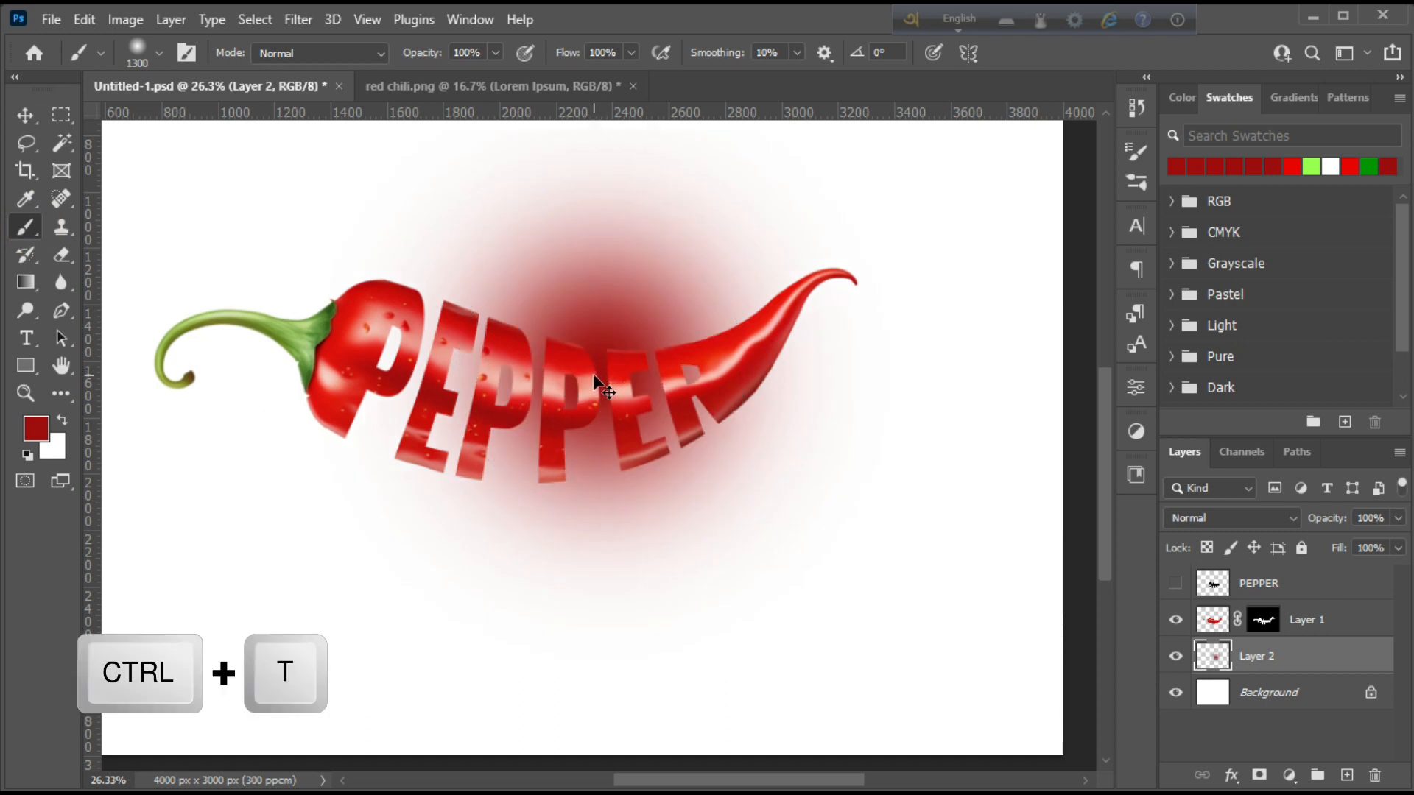
scroll(648, 352, "up", 2)
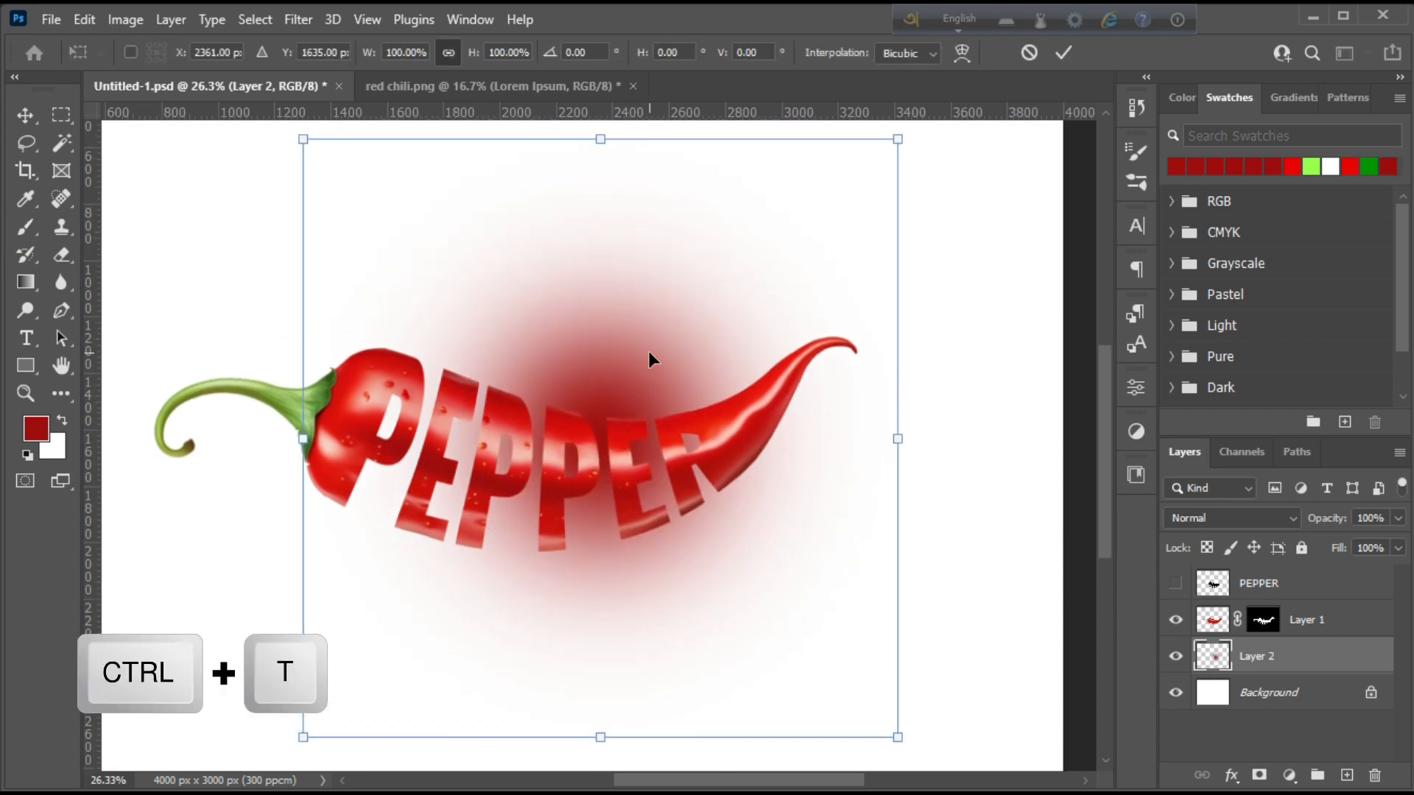
left_click_drag(600, 132, 545, 599)
left_click_drag(840, 591, 767, 578)
left_click_drag(507, 568, 556, 565)
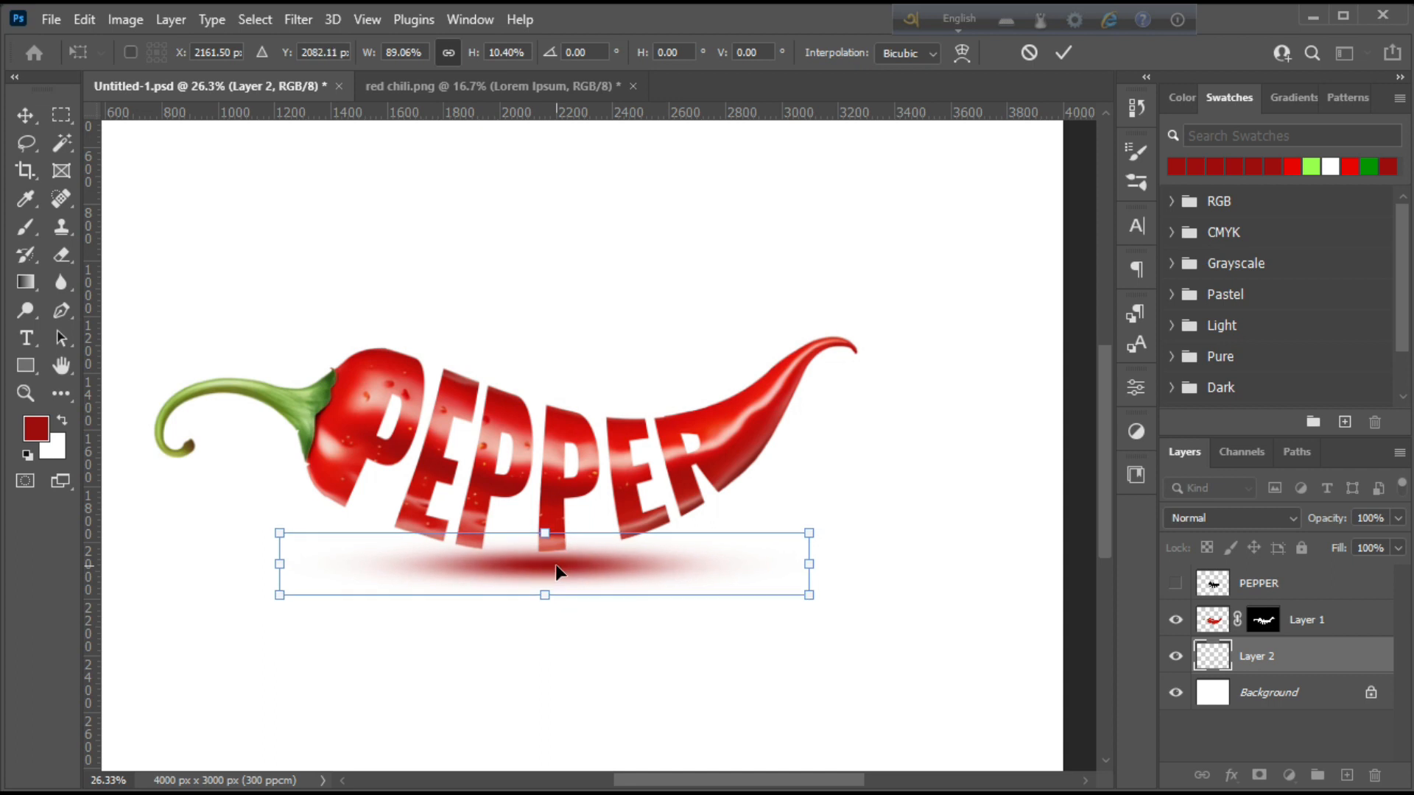
left_click(1063, 52)
key("b")
Add a Gradient fill layer above Layer 2 and give it the Foreground to Background preset from the Basics gradients.
left_click(28, 392)
left_click_drag(615, 455, 663, 508)
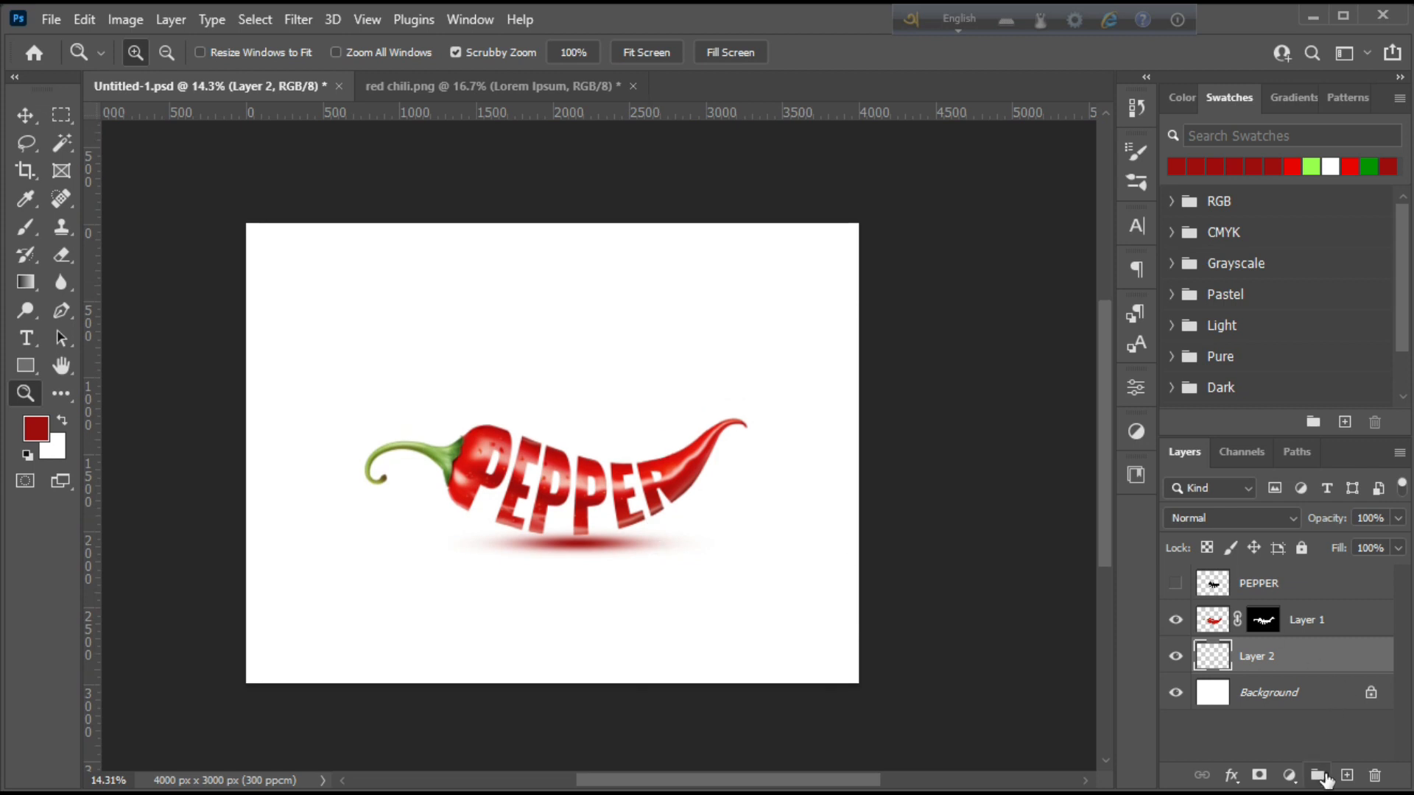
left_click(1289, 775)
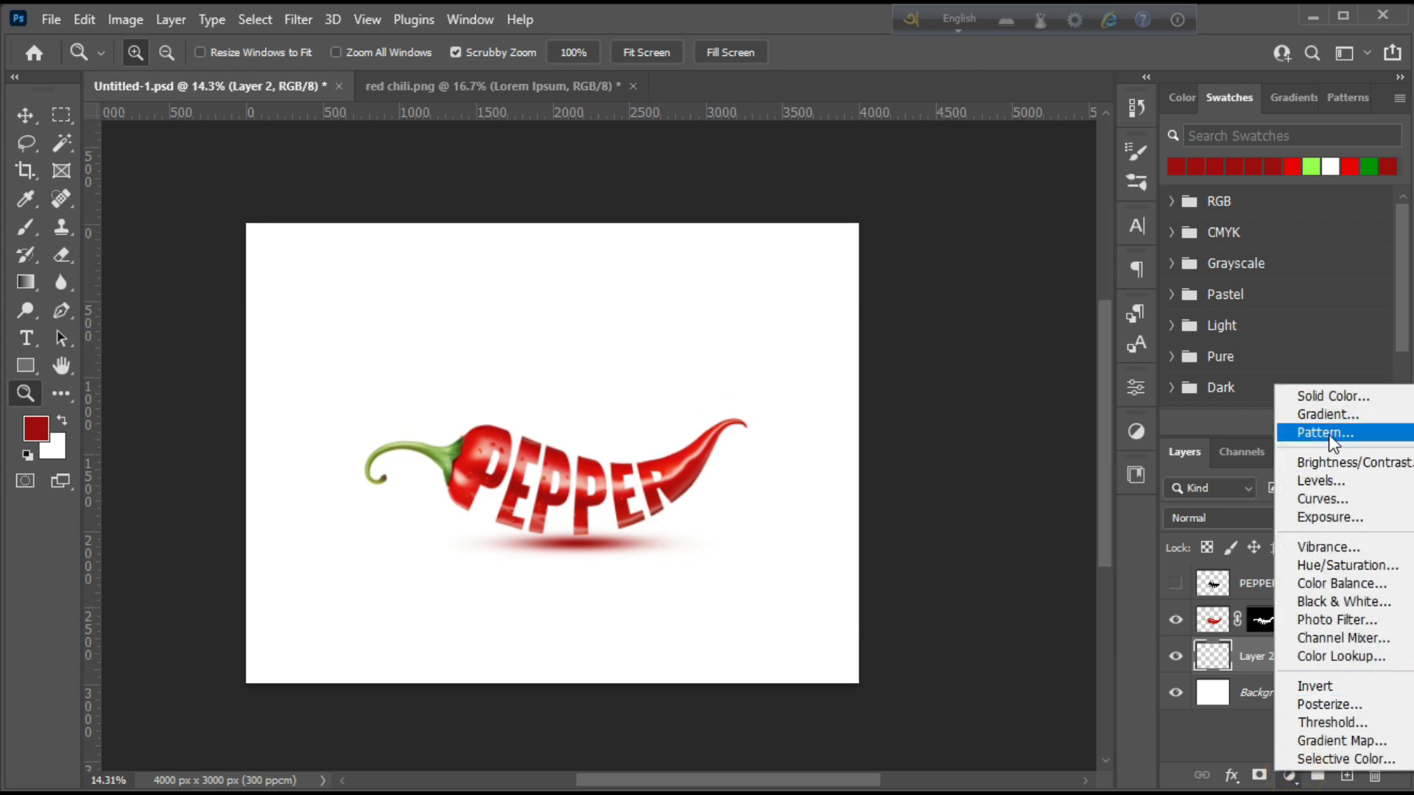
left_click(1325, 413)
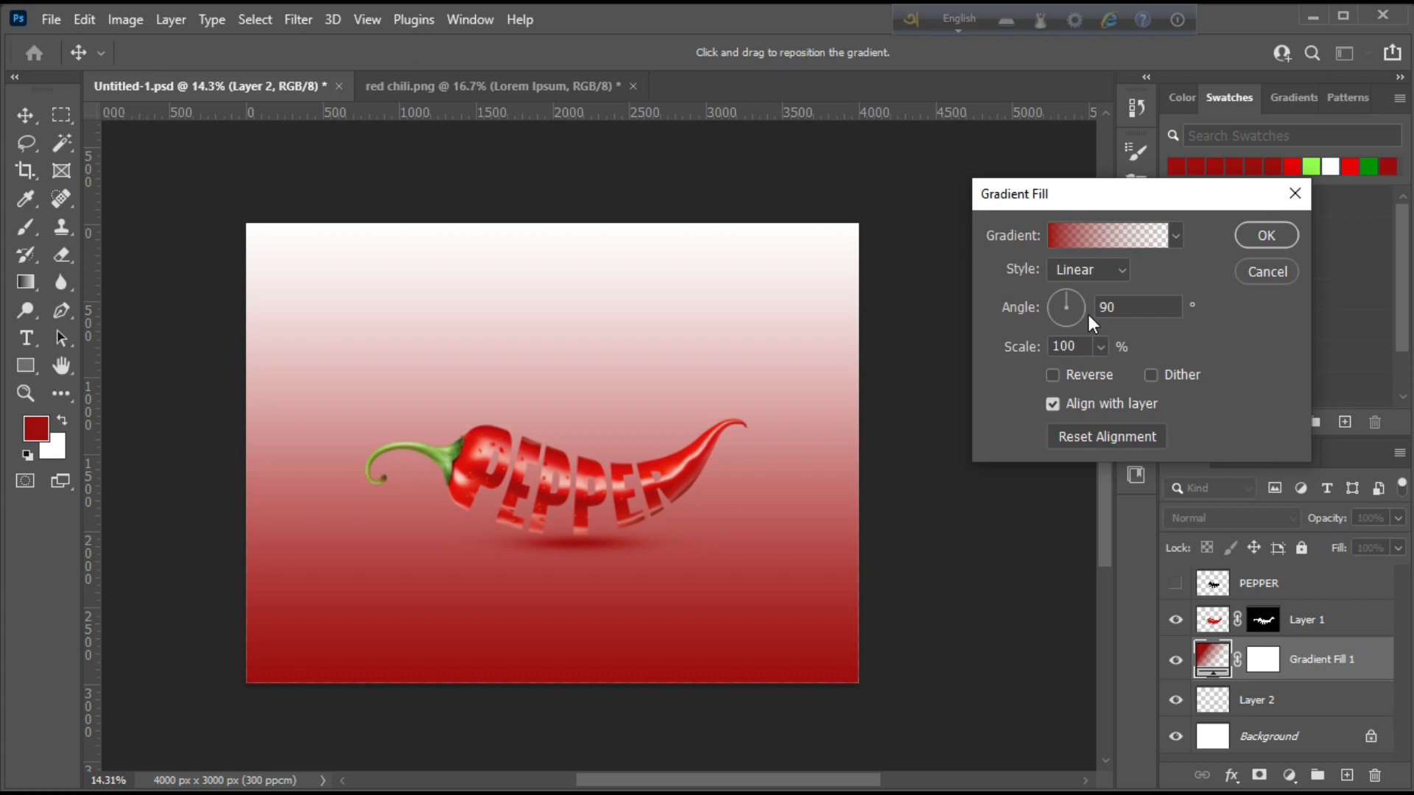
left_click(1101, 229)
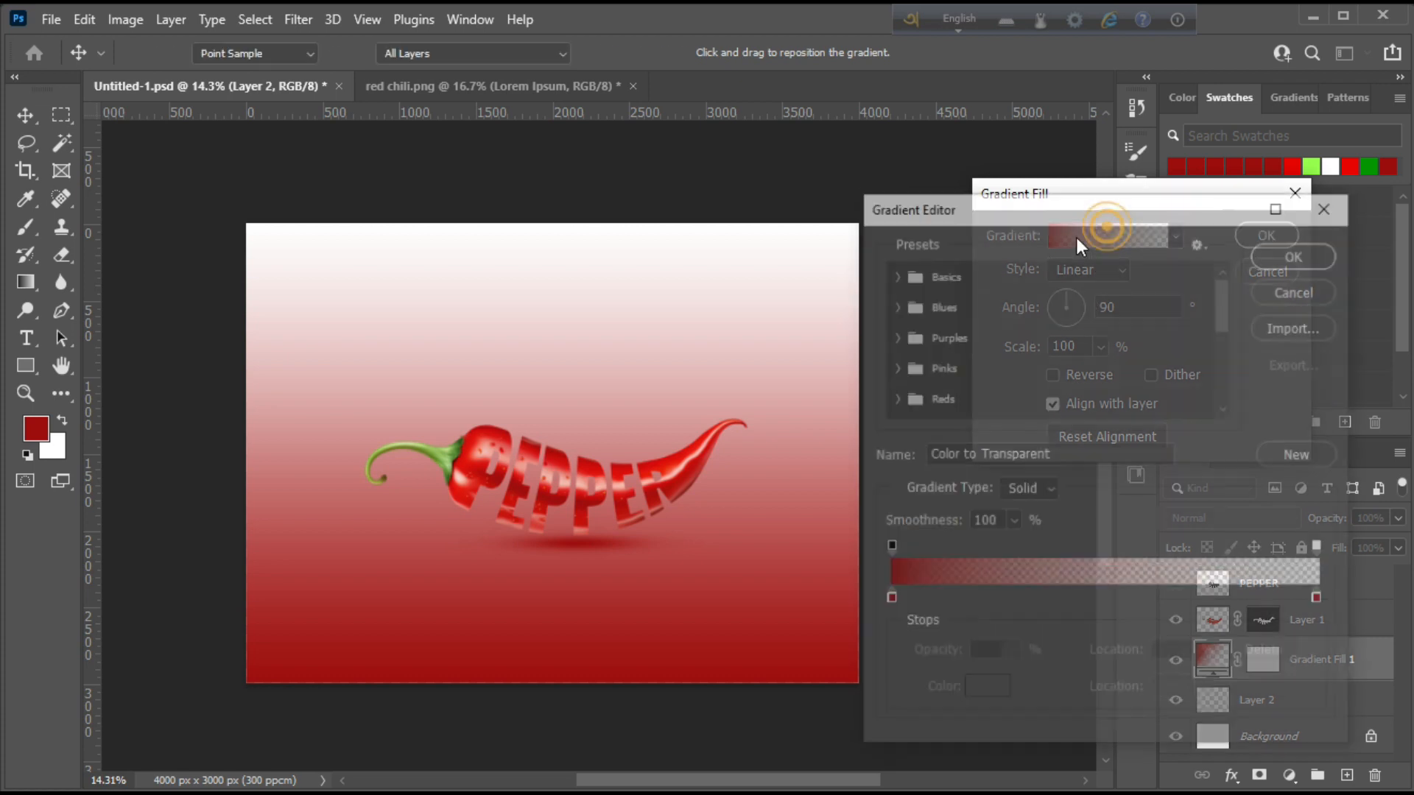
left_click(891, 273)
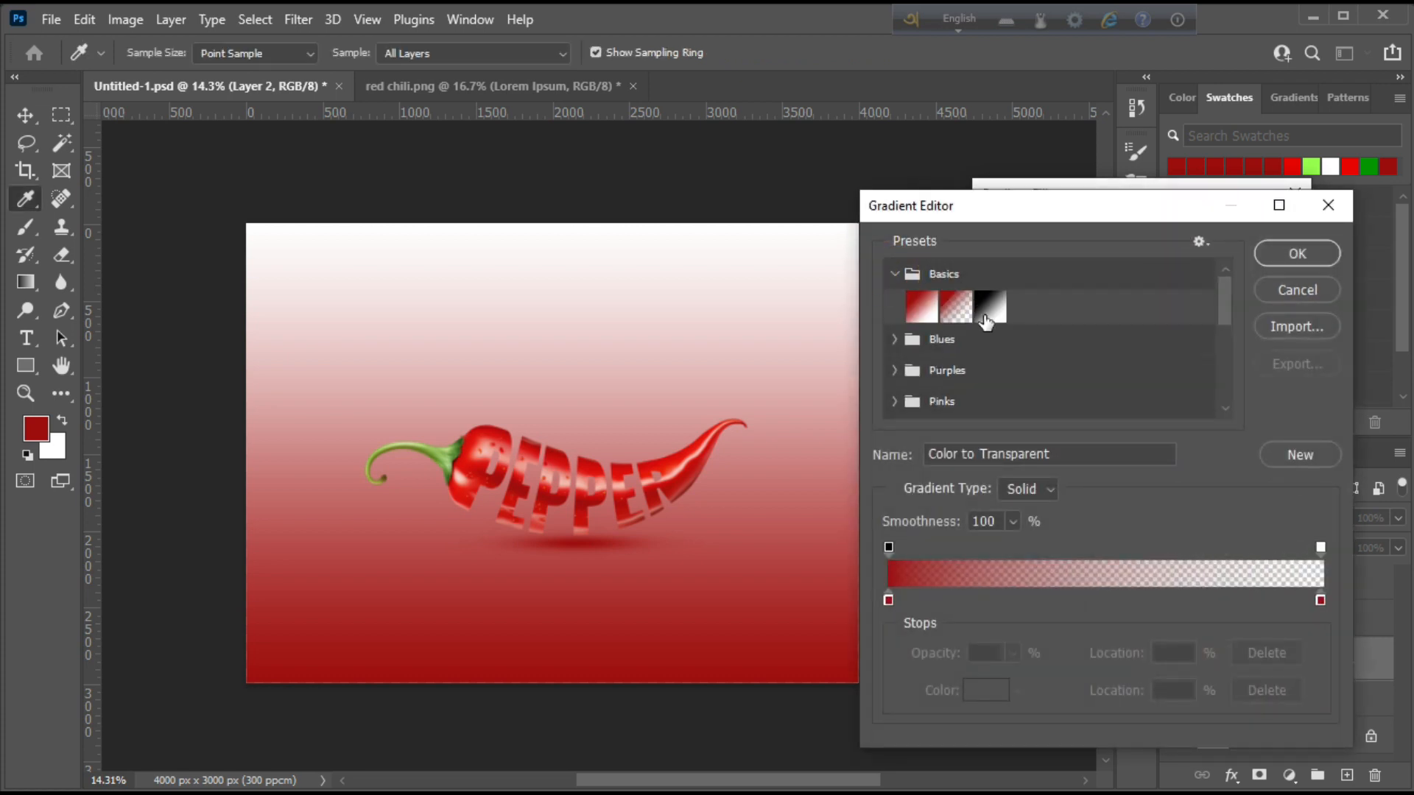
left_click(919, 302)
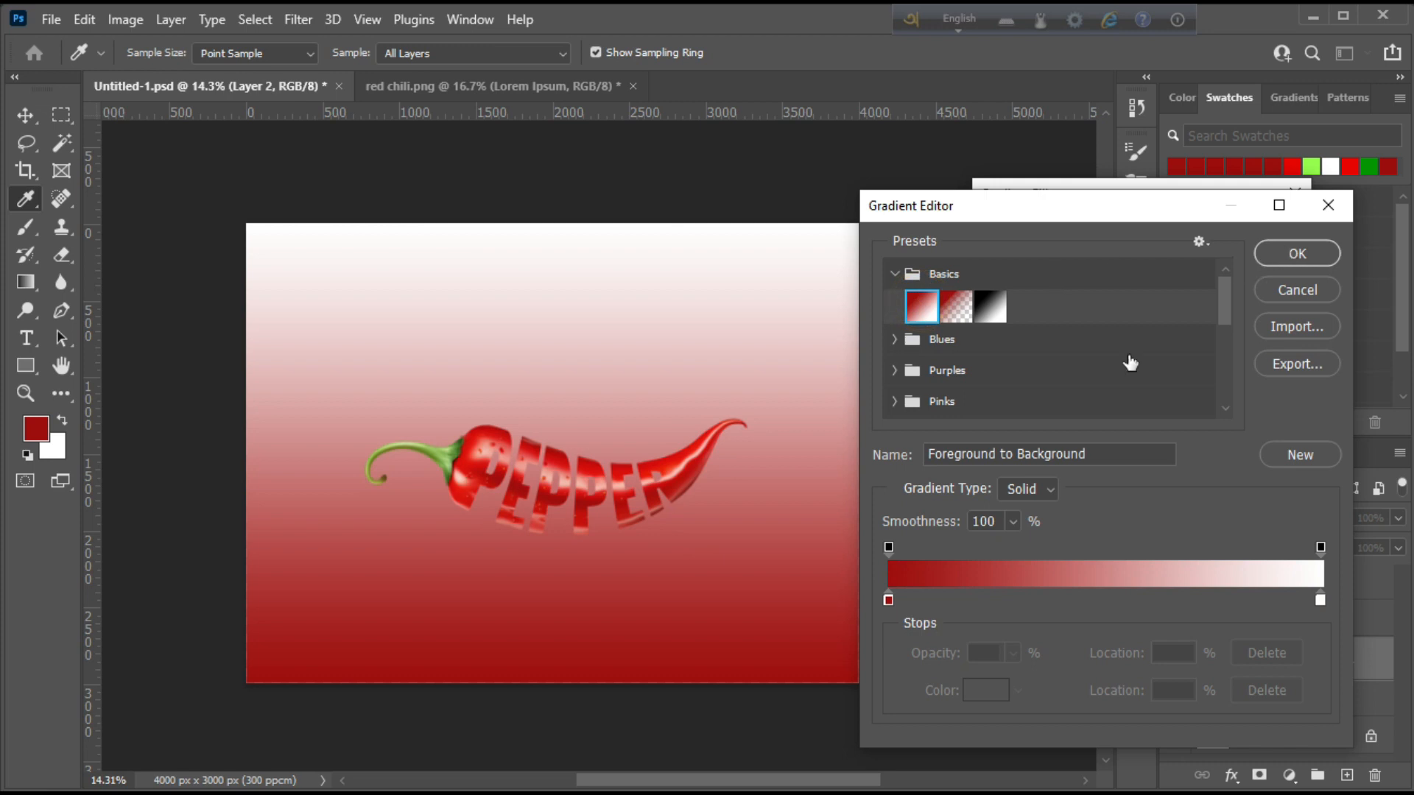
Set the gradient's dark red colour stop at 0% to bright red #eb0200 and accept the edited gradient.
left_click(890, 600)
left_click(985, 690)
left_click_drag(1156, 323, 1164, 315)
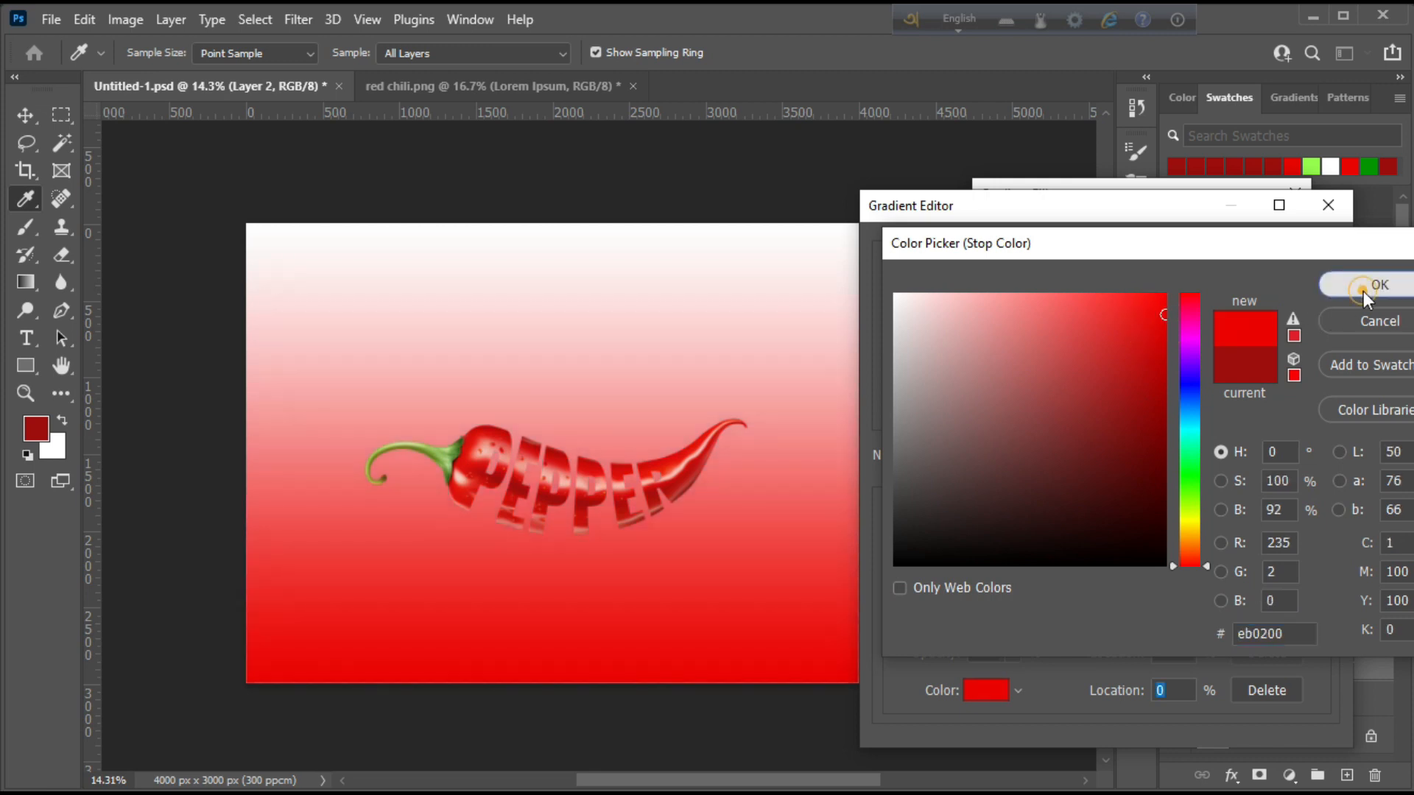
left_click(1364, 289)
left_click(1289, 254)
Make the gradient fill Radial and reversed with a 199% scale, and place its layer below Layer 2.
left_click(1089, 270)
left_click(1083, 287)
left_click(1053, 375)
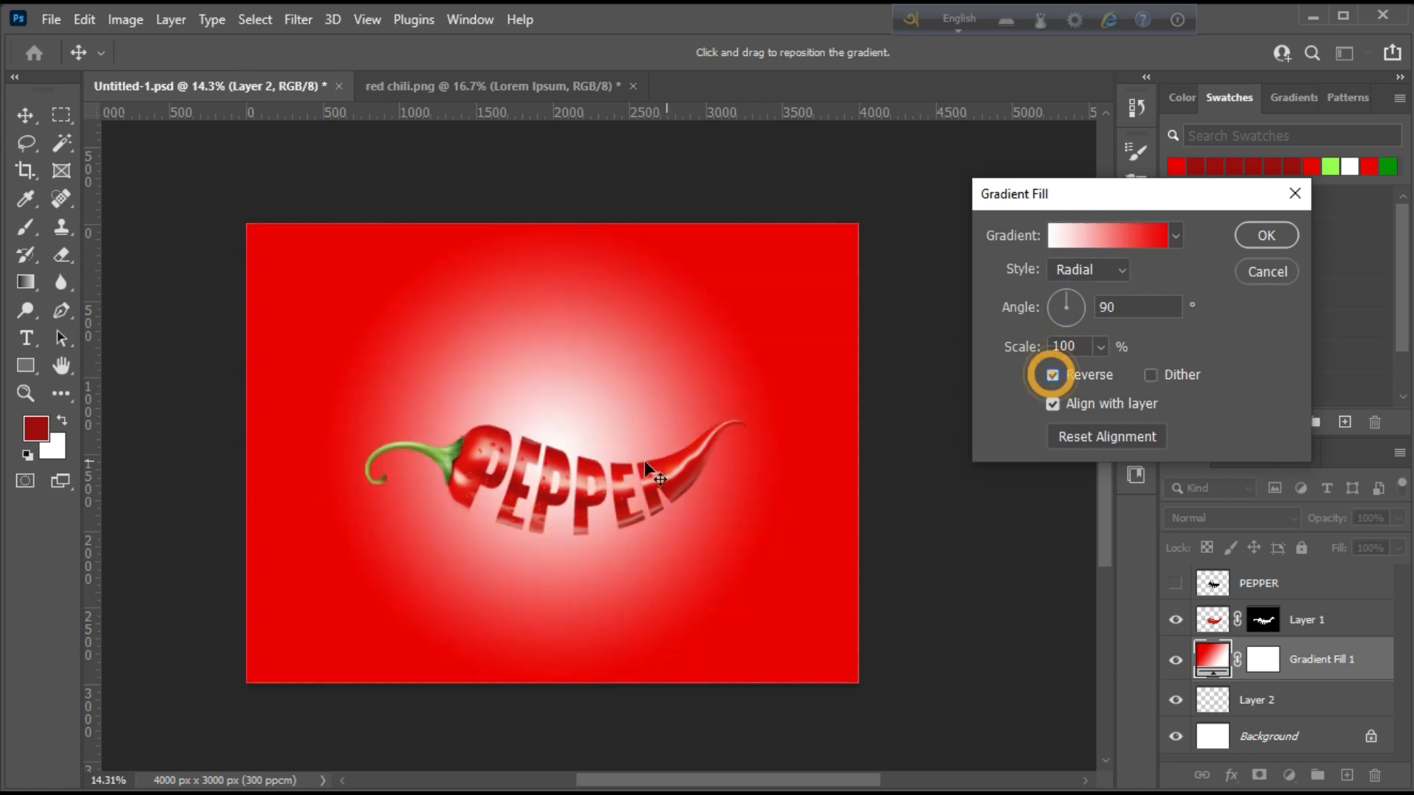
left_click(1100, 346)
left_click_drag(1093, 374, 1107, 371)
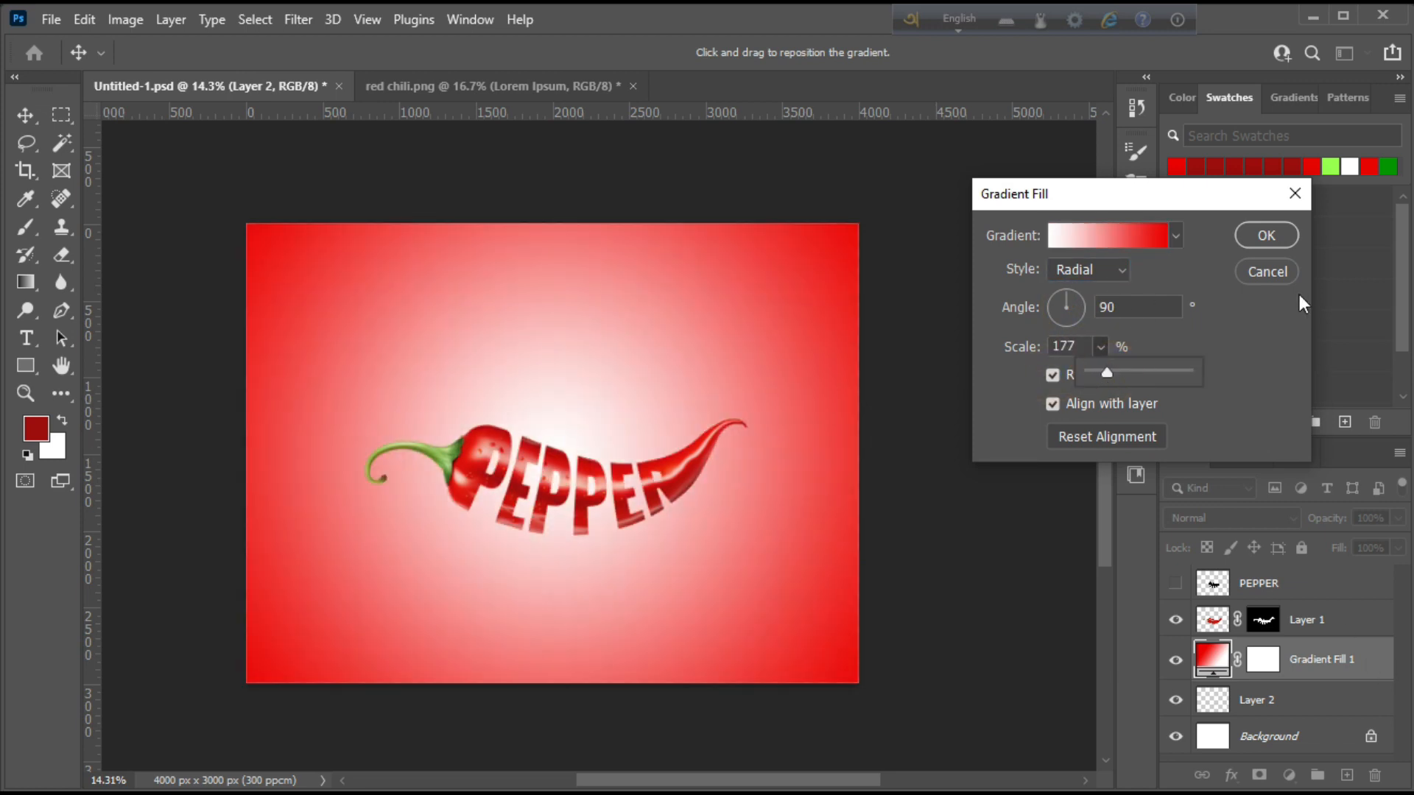
left_click_drag(1106, 374, 1110, 374)
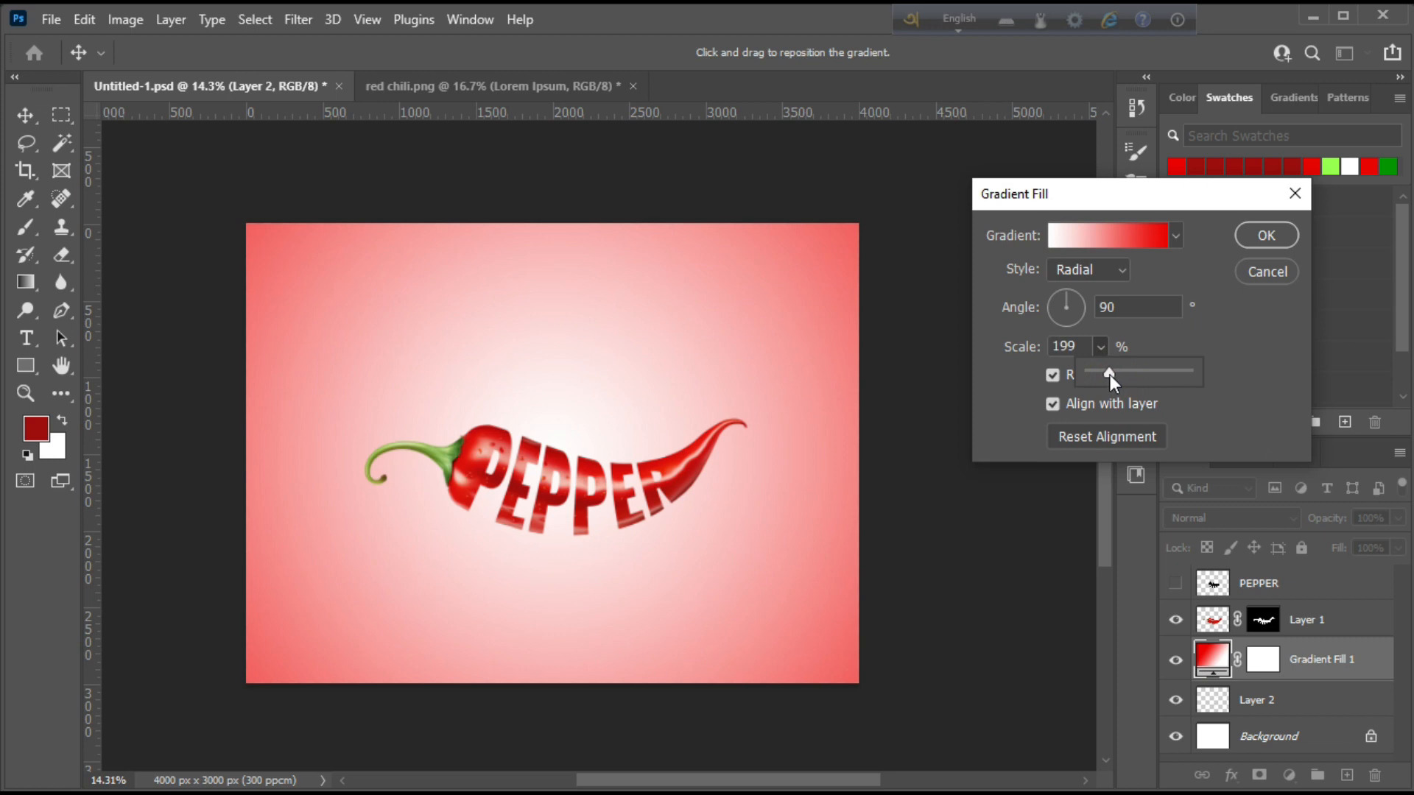
left_click(1269, 229)
left_click_drag(1243, 659, 1208, 707)
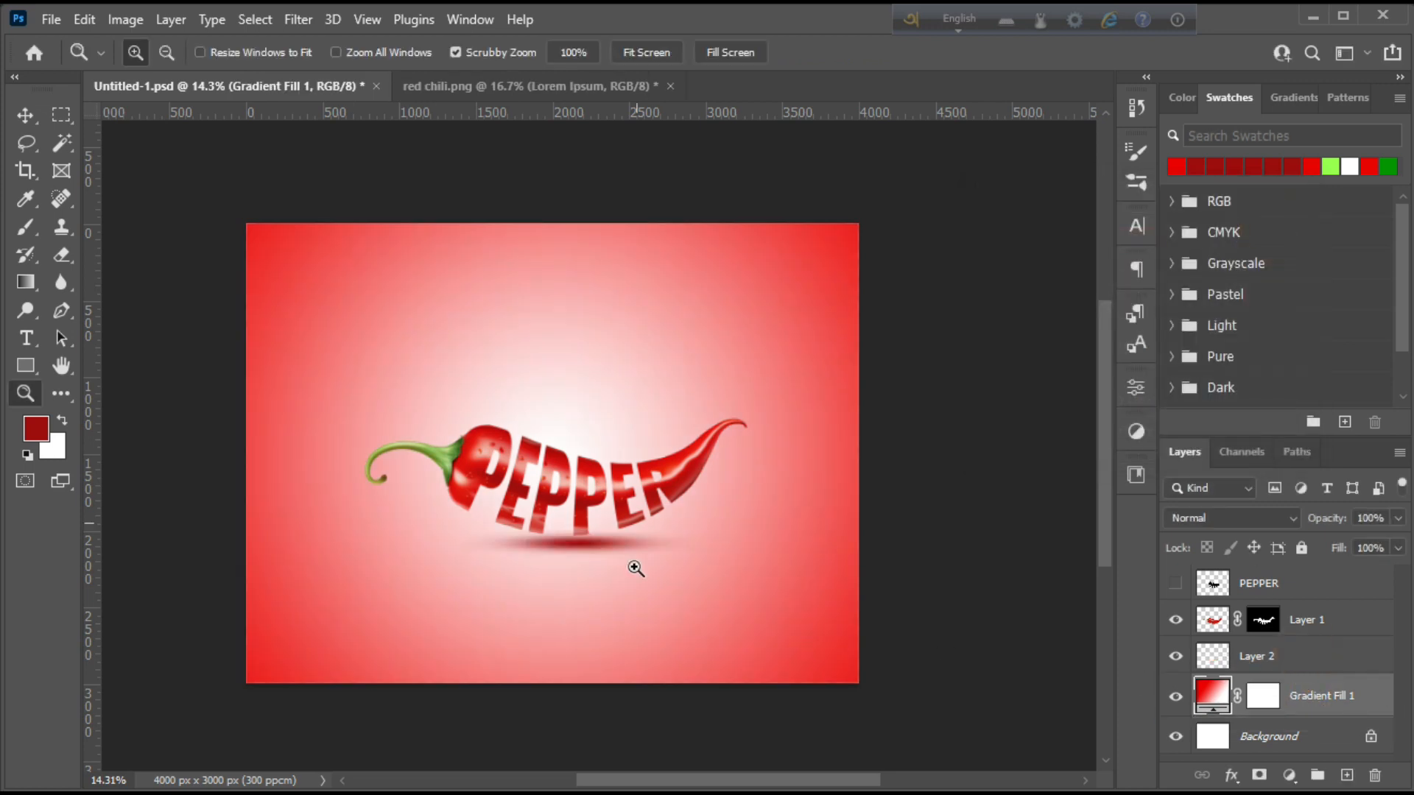
Convert the masked chili layer, Layer 1, to a smart object.
left_click(1304, 626)
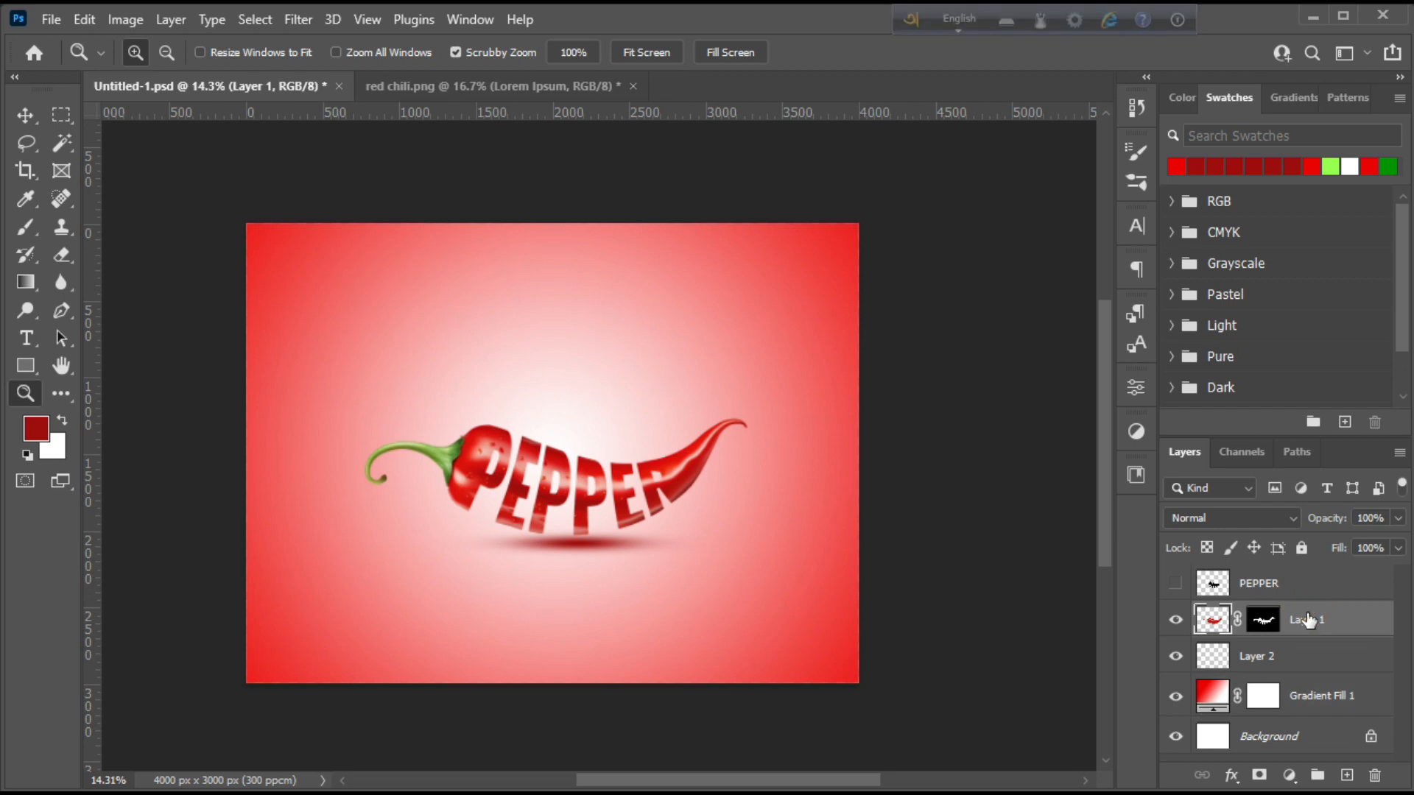
right_click(1307, 621)
left_click(1088, 306)
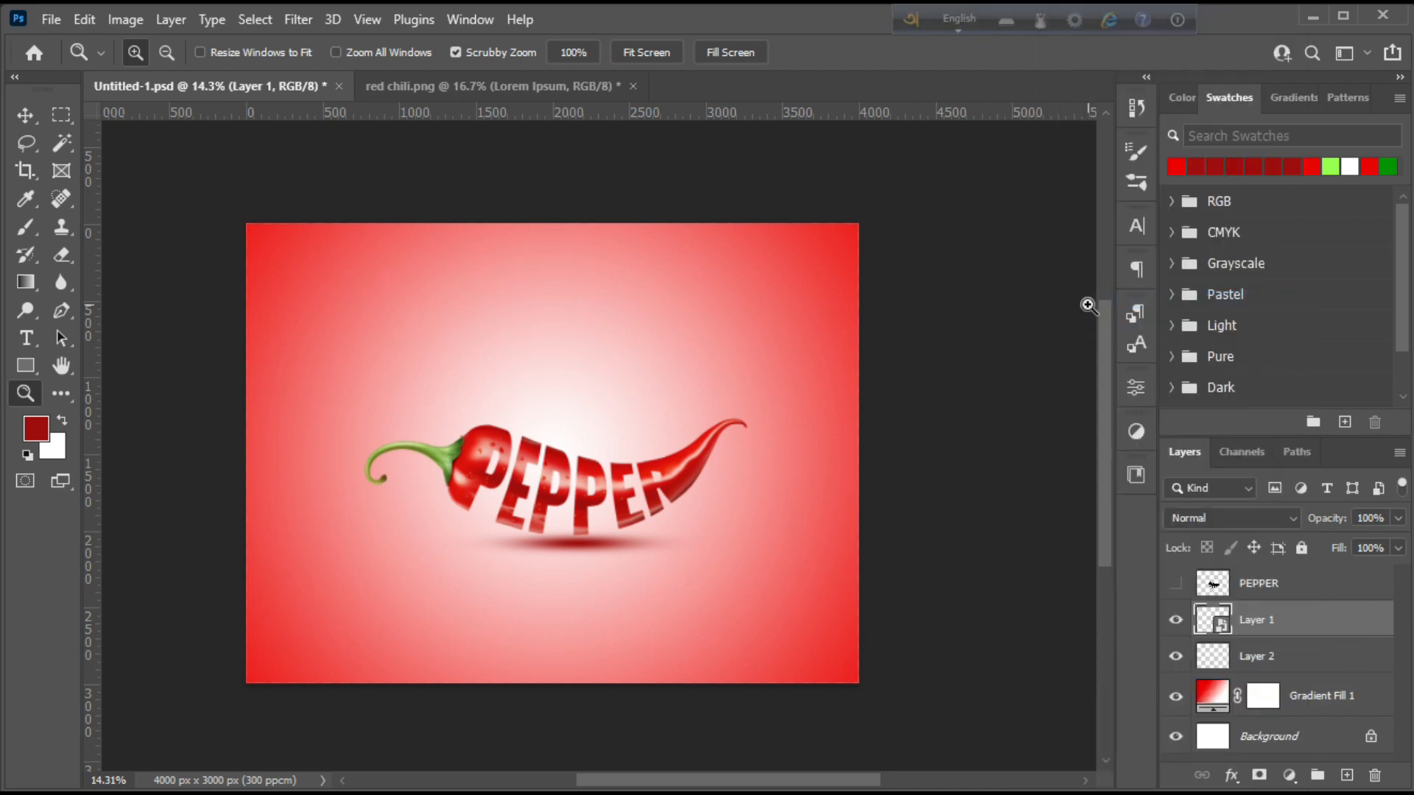
Move Layer 1 and Layer 2 together slightly up and left to centre the lettering on the canvas, and deselect the layers.
left_click(1285, 651, "ctrl")
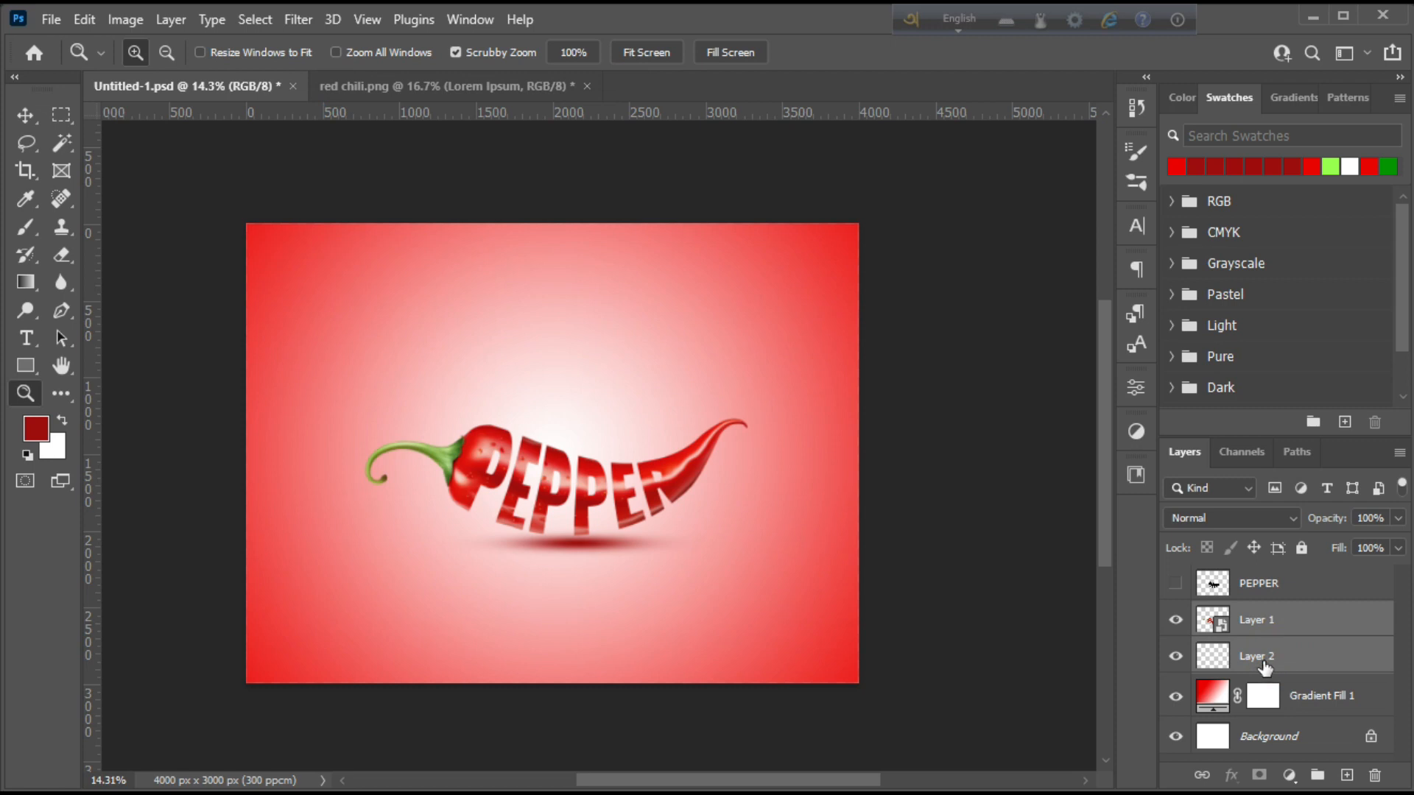
key("ctrl+t")
left_click_drag(590, 488, 567, 470)
left_click(1064, 52)
key("z")
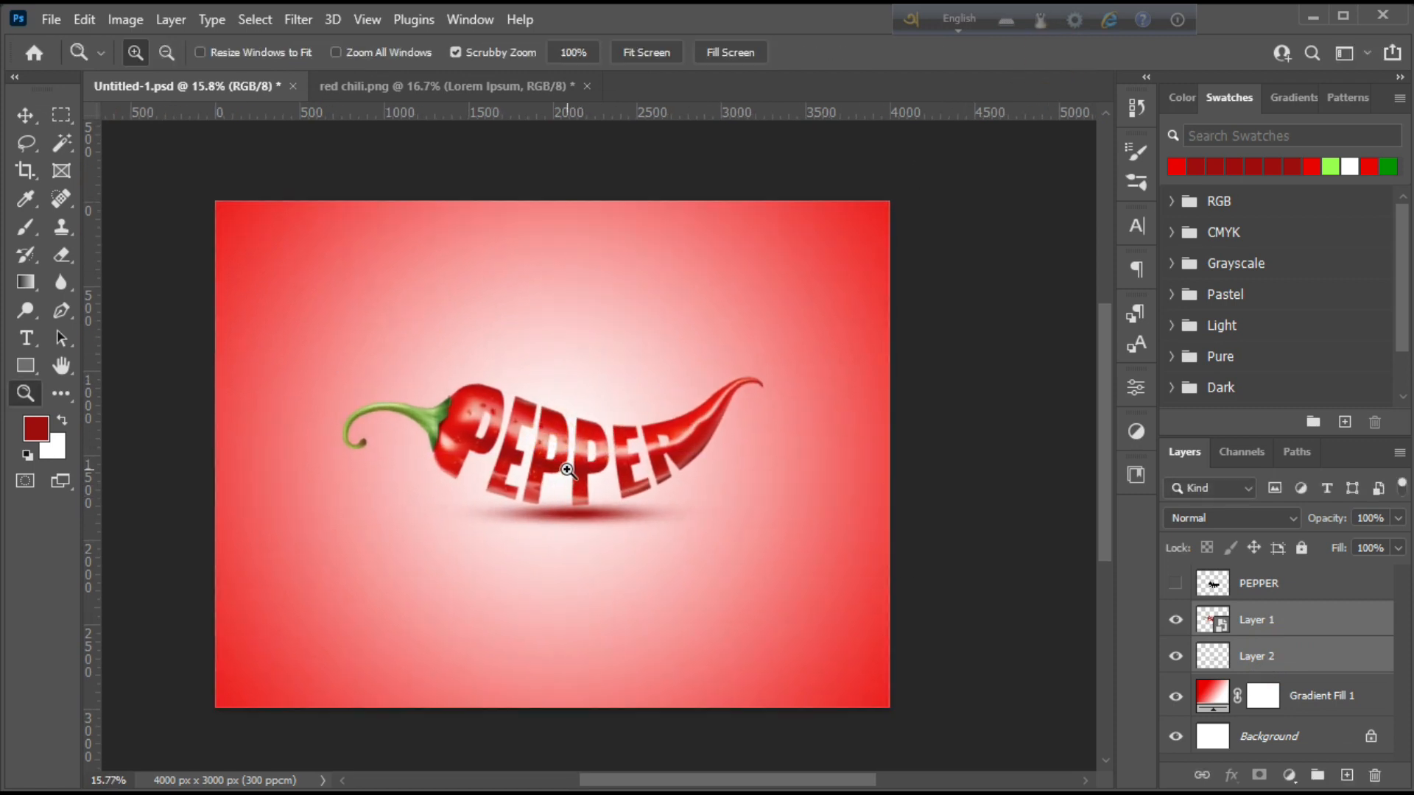
left_click(25, 116)
left_click(966, 291)
Export the document as the JPG Untitled-1 at 4000 x 3000 px into the Chili folder, changing the quality level.
left_click(51, 19)
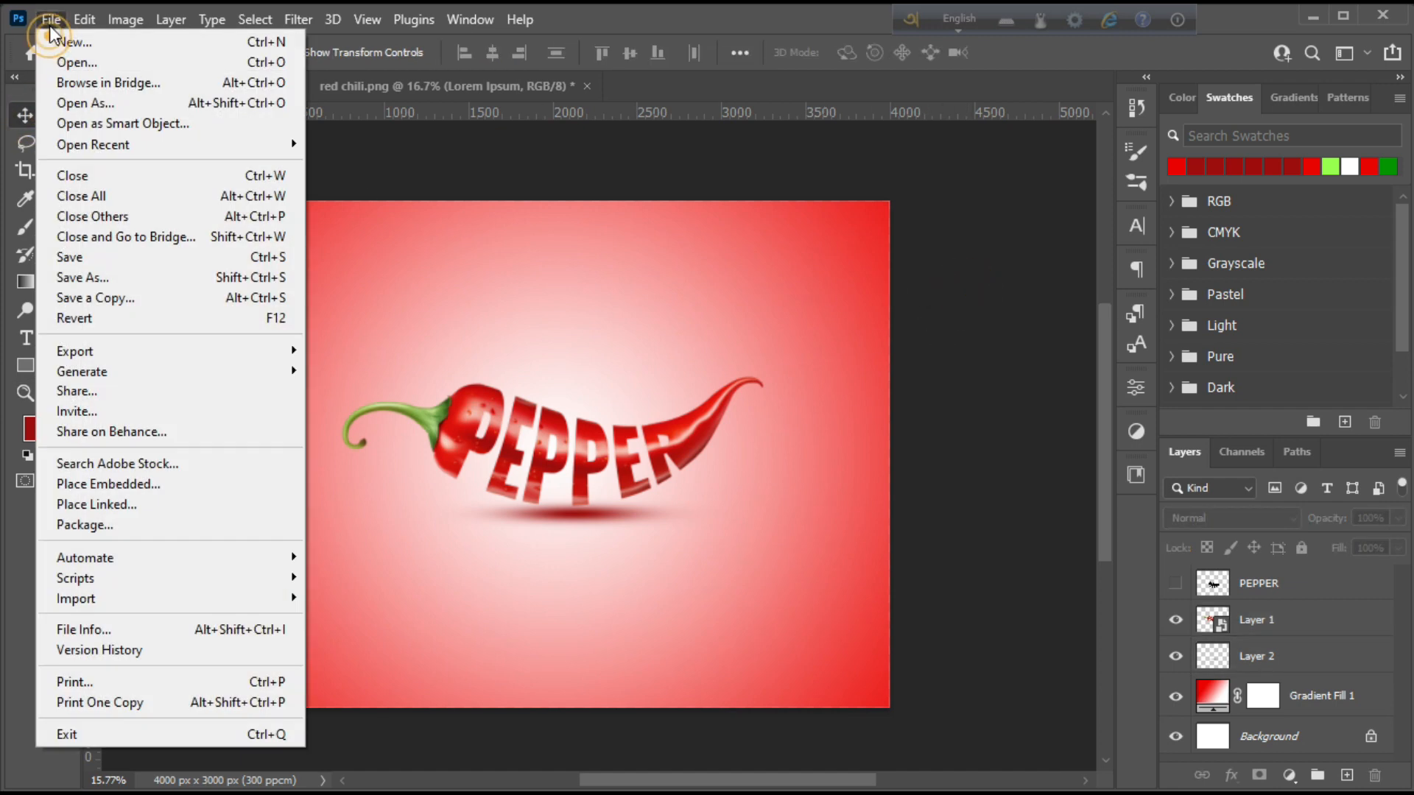
mouse_move(158, 350)
left_click(375, 371)
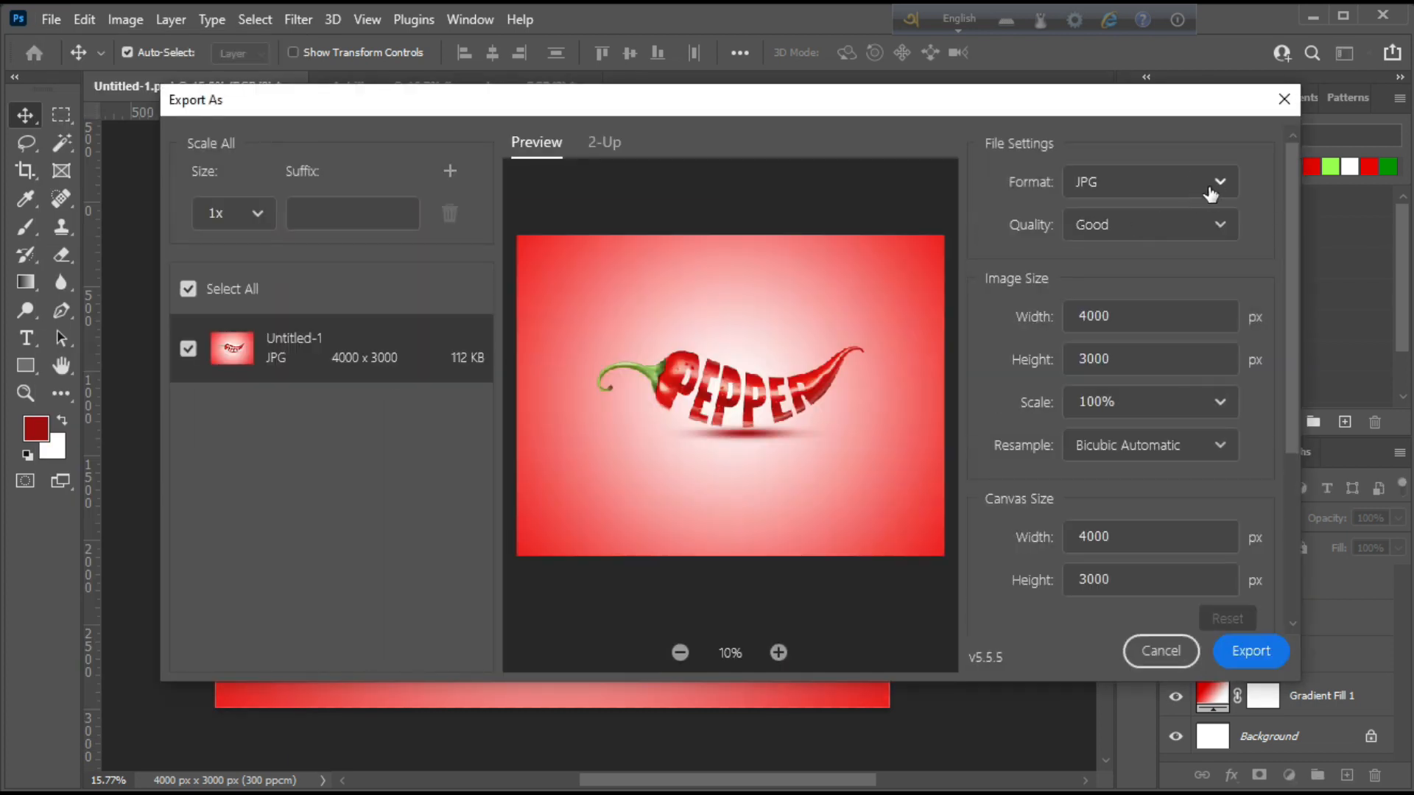
left_click(1212, 224)
left_click(1133, 461)
left_click(1251, 651)
left_click(718, 554)
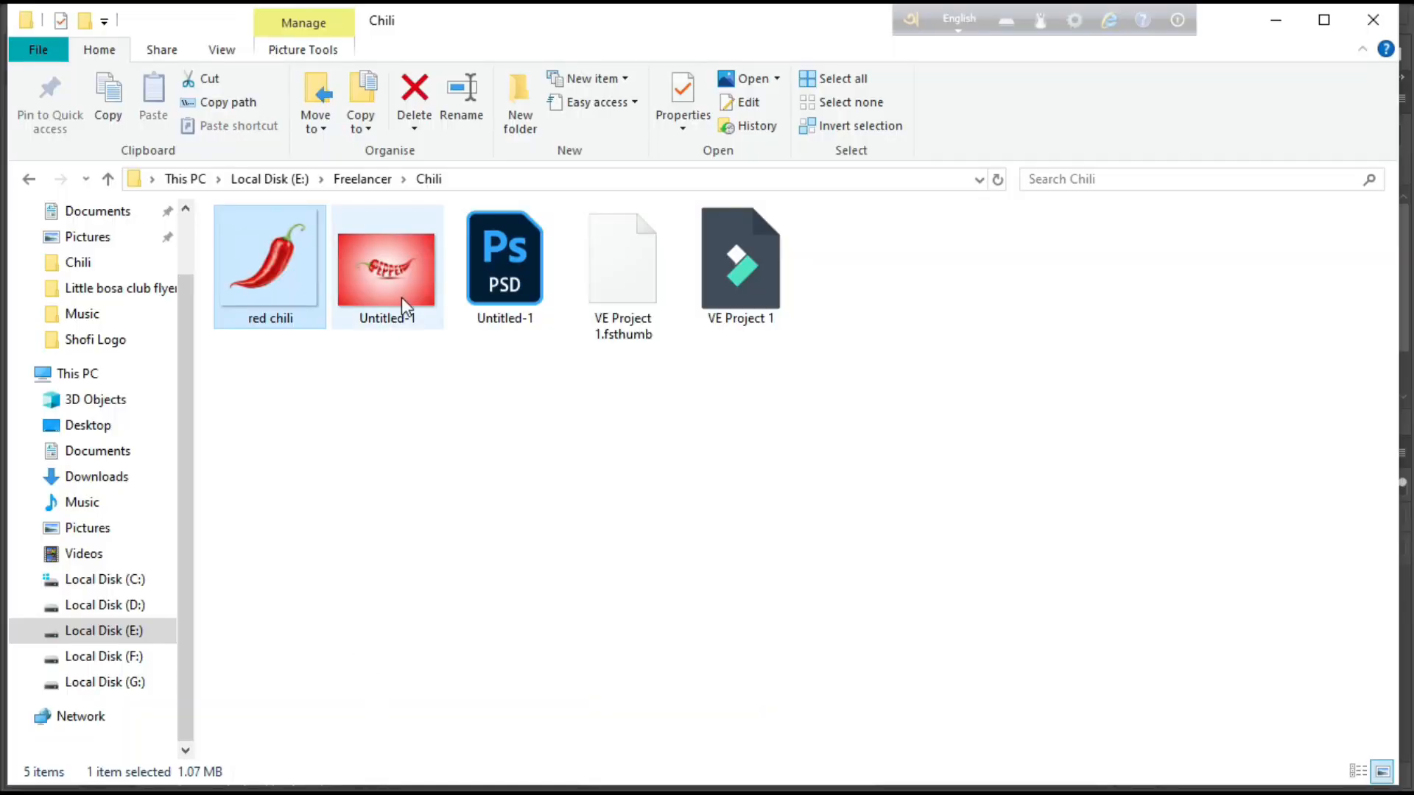
Open the exported Untitled-1.jpg from the Chili folder and examine the chili lettering up close and as a whole.
double_click(404, 286)
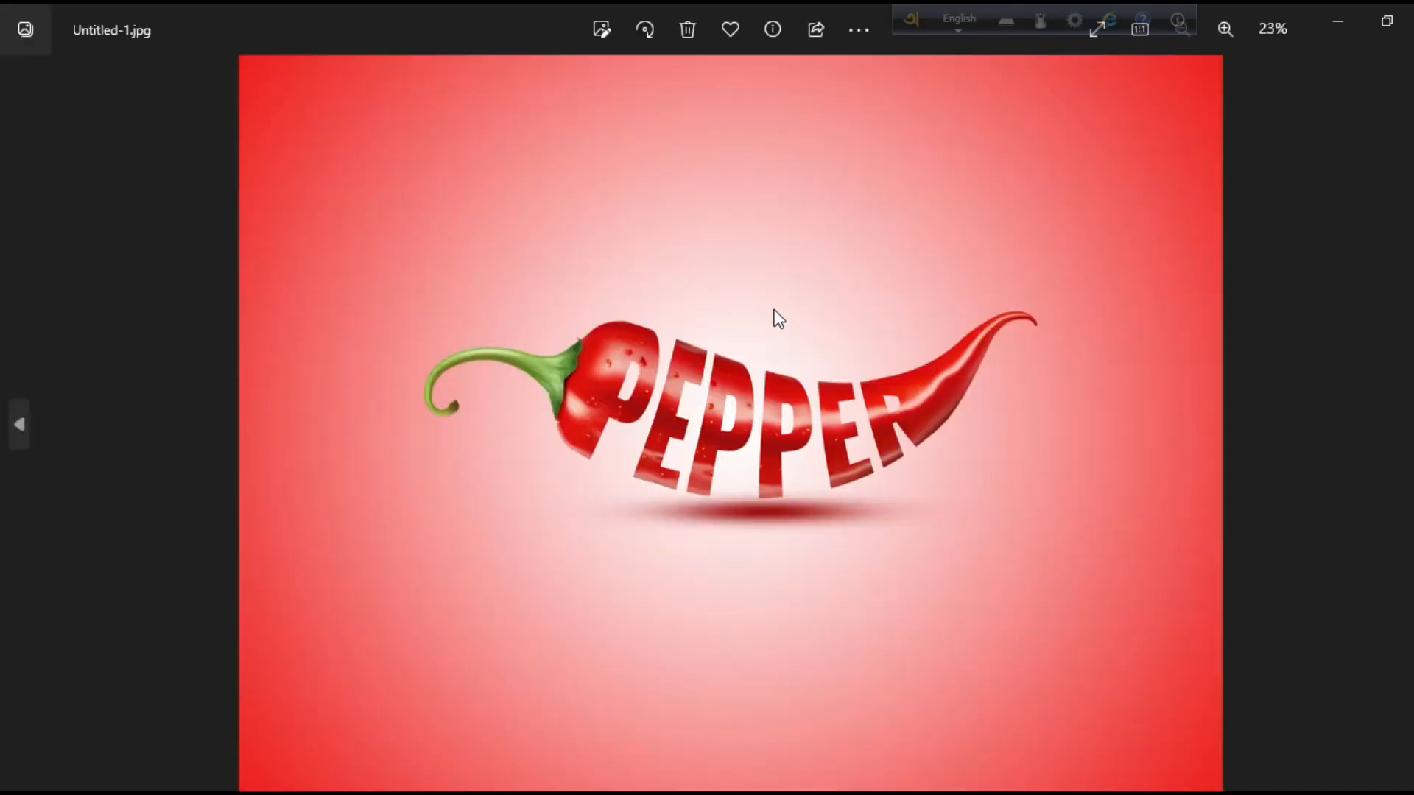
double_click(774, 310)
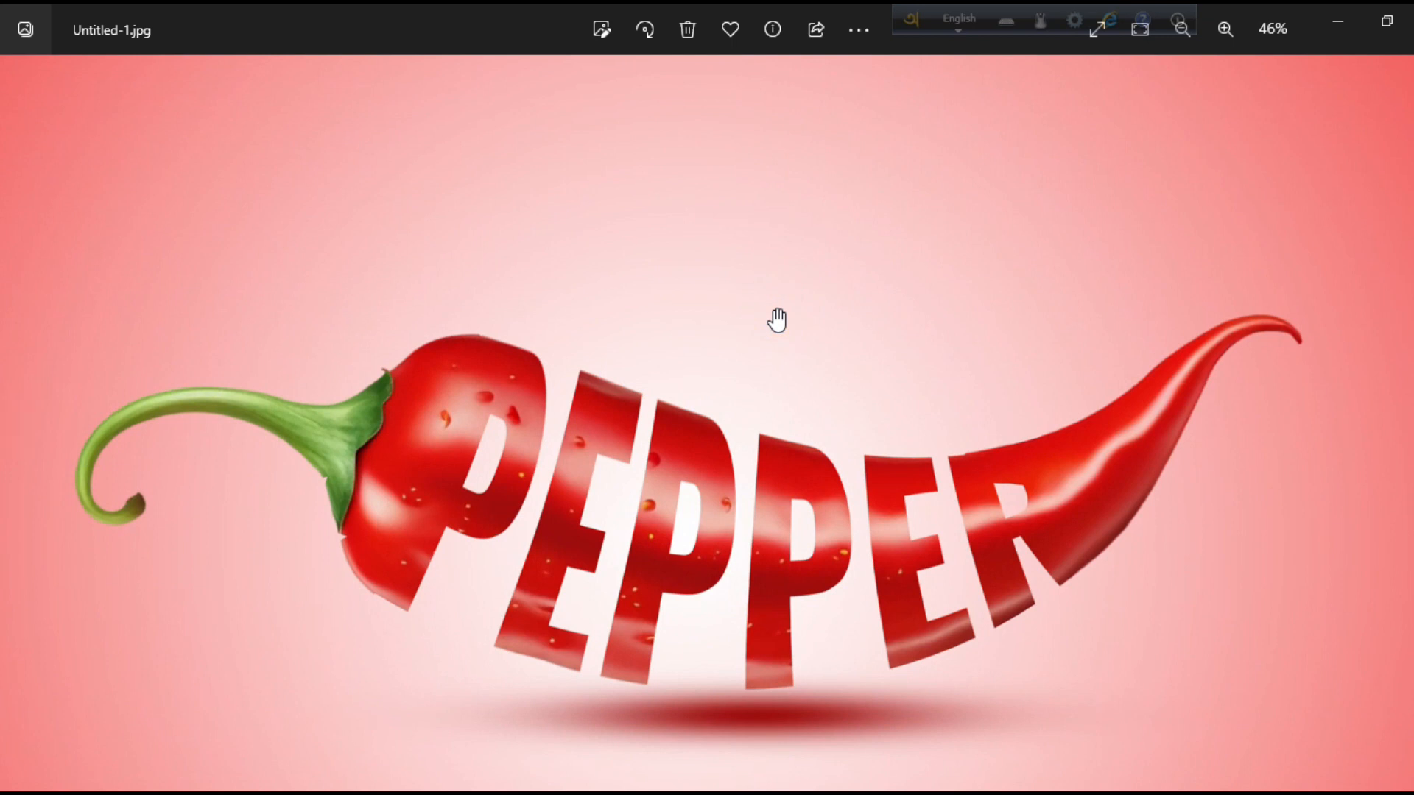
double_click(778, 309)
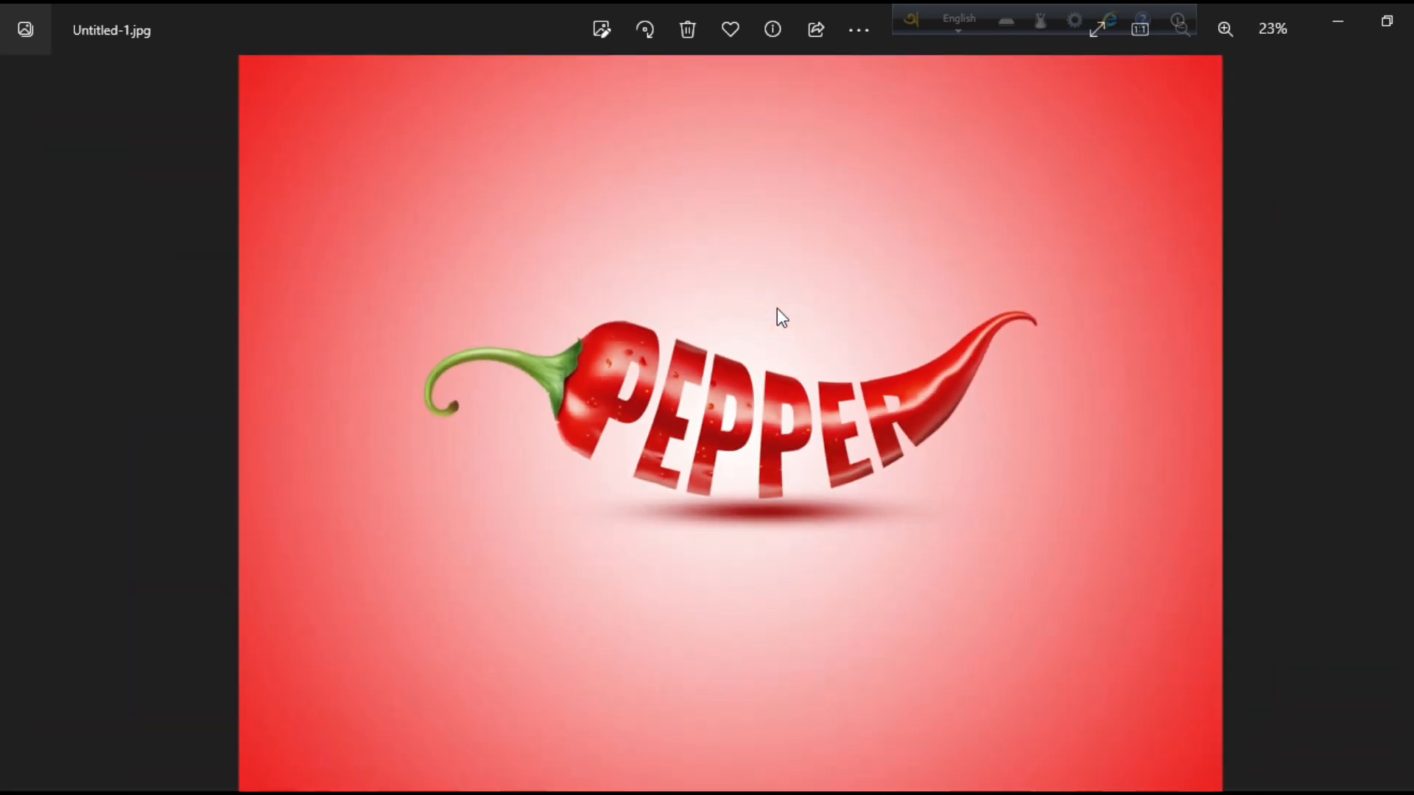